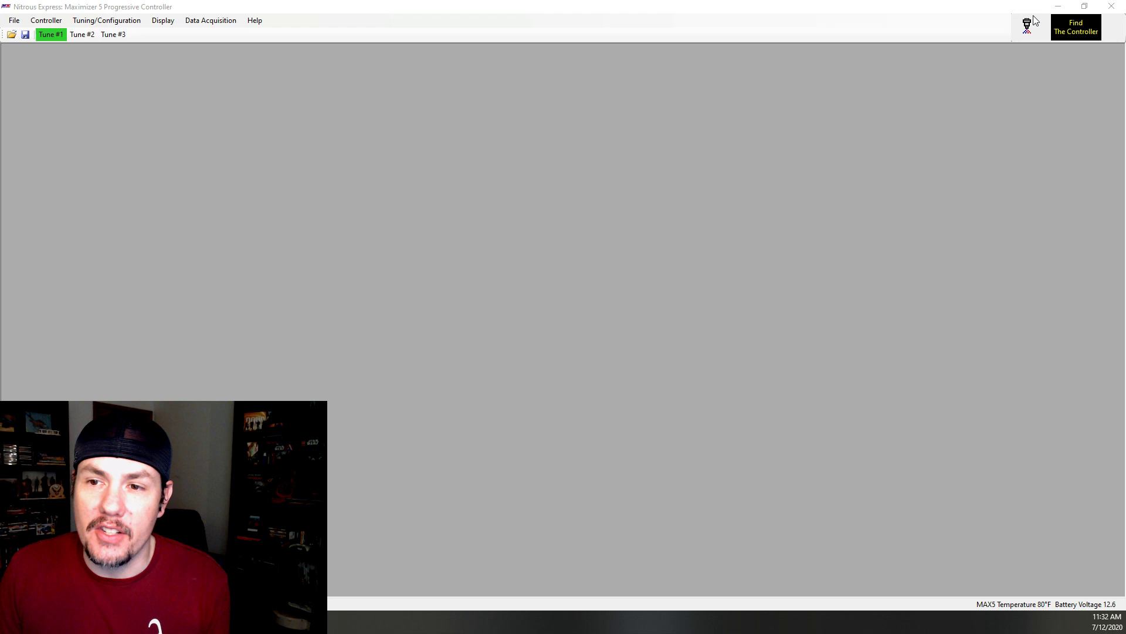
# - Cycle through Tune #2 and #3 and return to Tune #1
pyautogui.click(1065, 26)
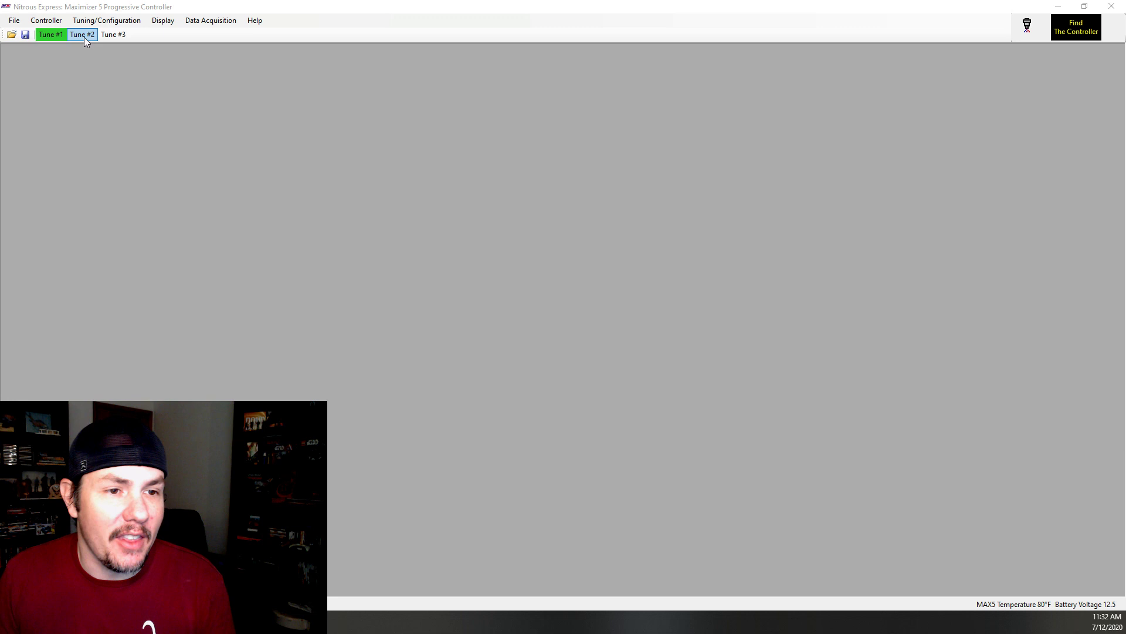
pyautogui.click(112, 50)
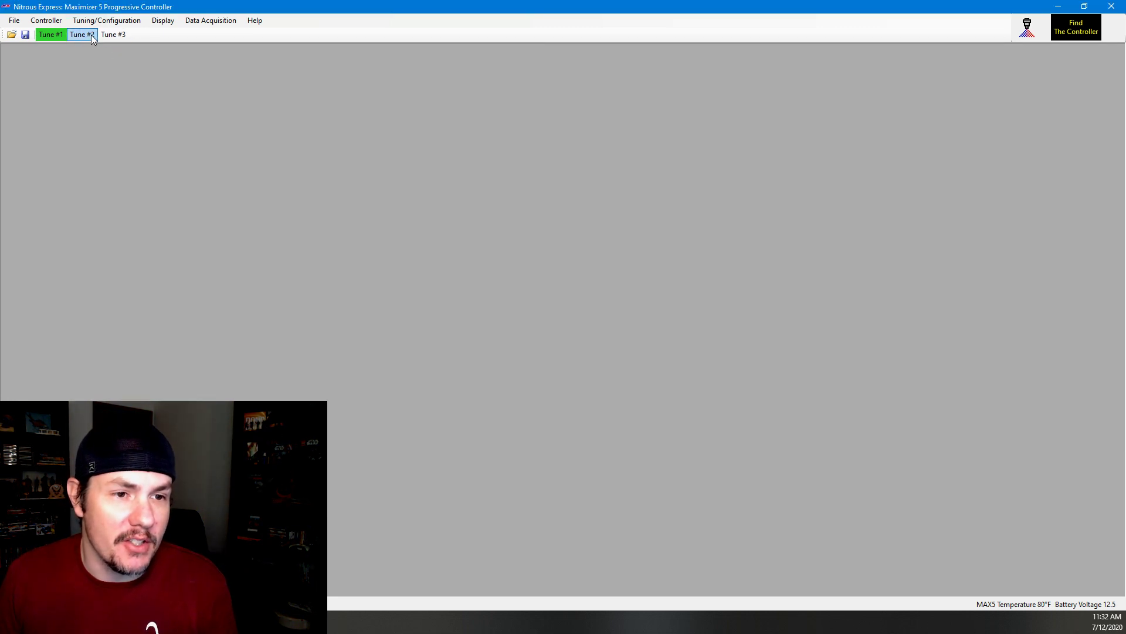
pyautogui.click(90, 34)
pyautogui.click(113, 34)
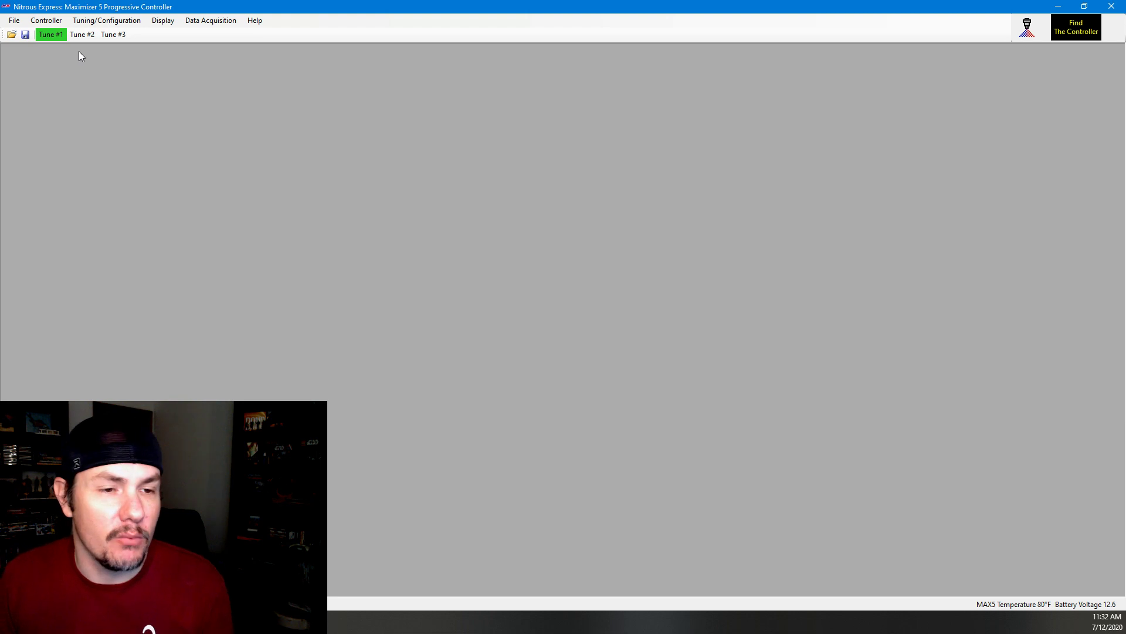
# - Run Controller > Find Controller to locate the connected controller, then open the Tuning/Configuration menu
pyautogui.click(52, 20)
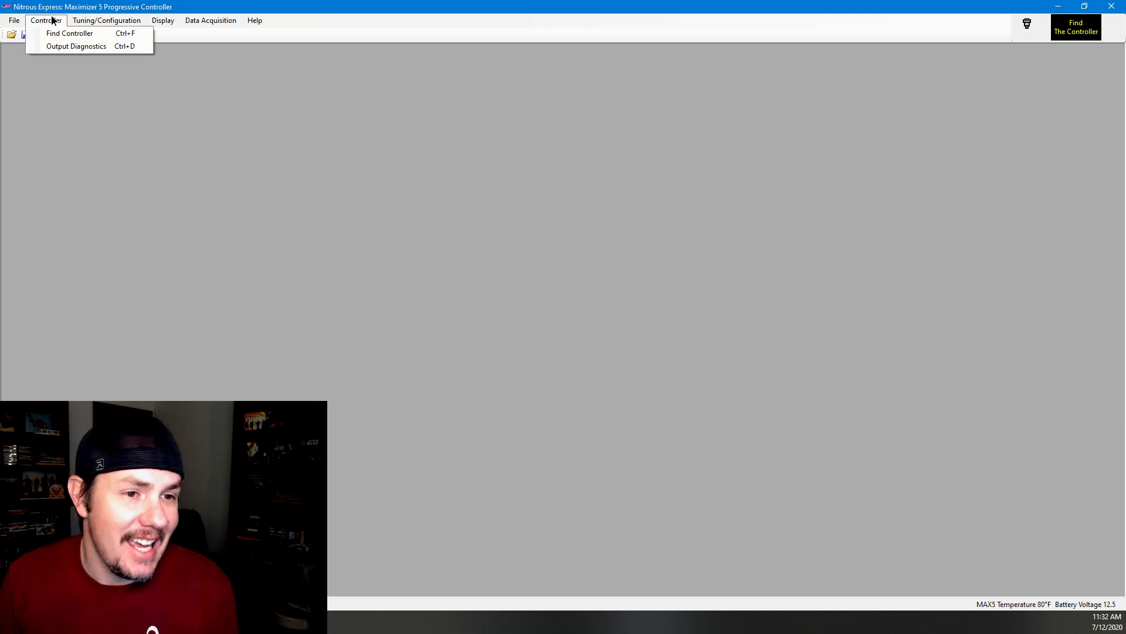
pyautogui.click(95, 34)
pyautogui.click(91, 21)
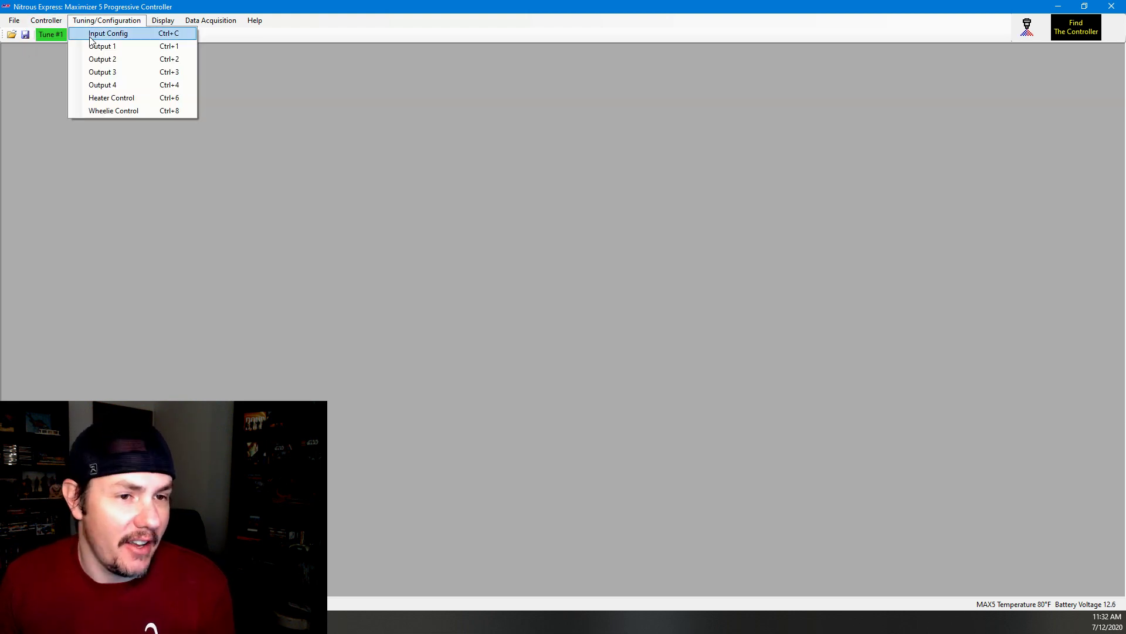
# - Open Input Config and show the TPS settings: 0.50 V closed, 4.50 V wide-open, 80% arm
pyautogui.click(91, 35)
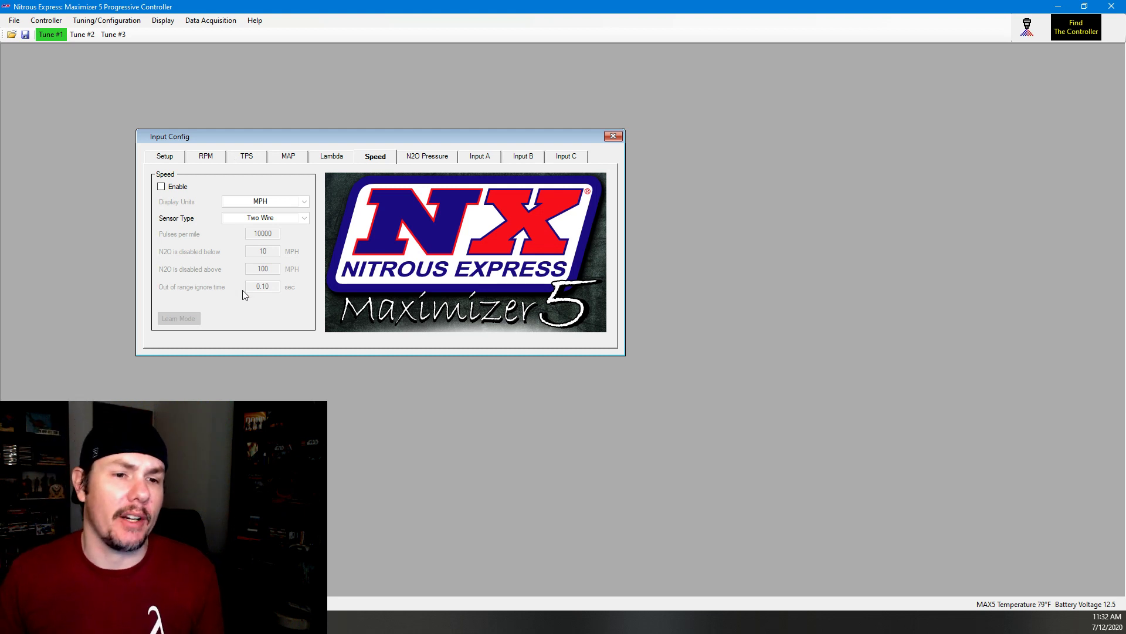
pyautogui.click(247, 158)
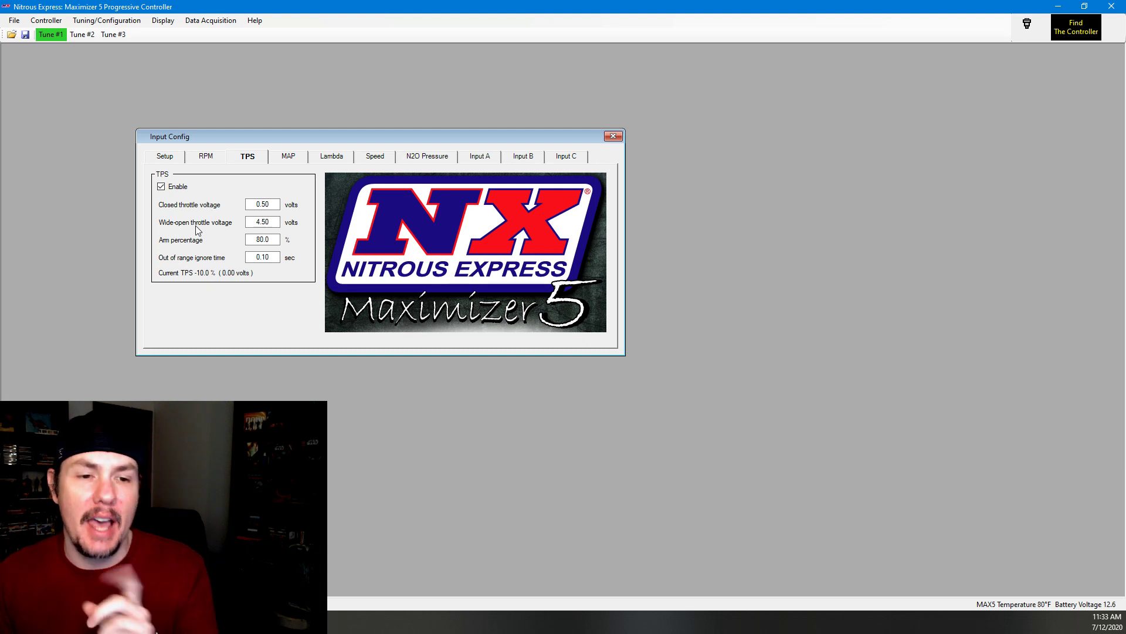
# - Check the Output #3 and Output #1/#2 choices without changing them, then show the Lambda/AFR settings
pyautogui.click(175, 164)
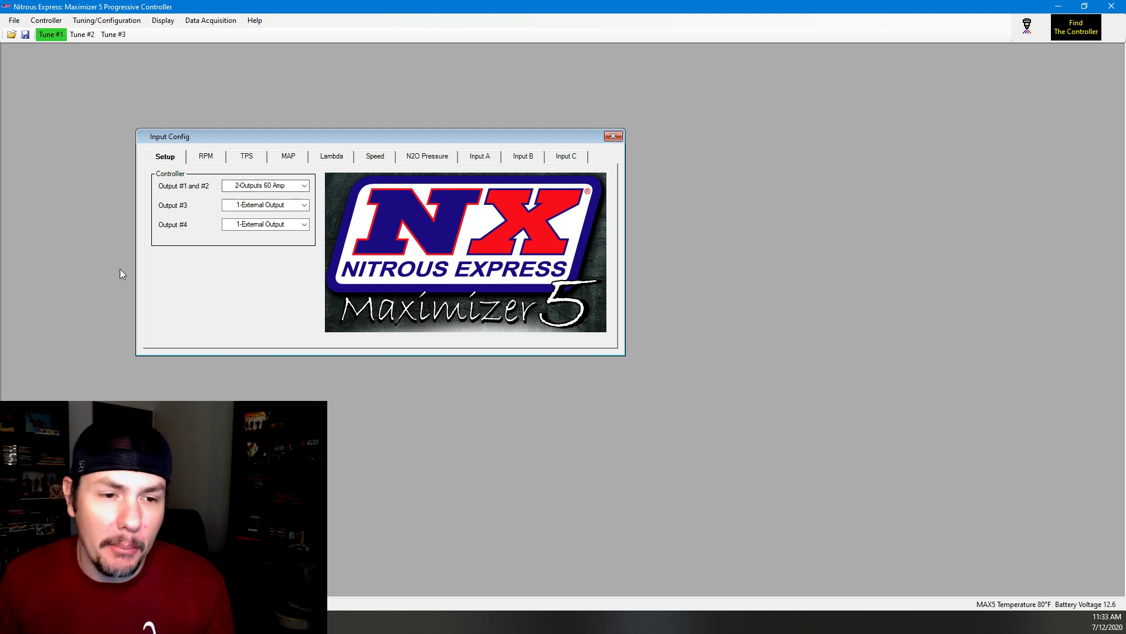
pyautogui.click(267, 205)
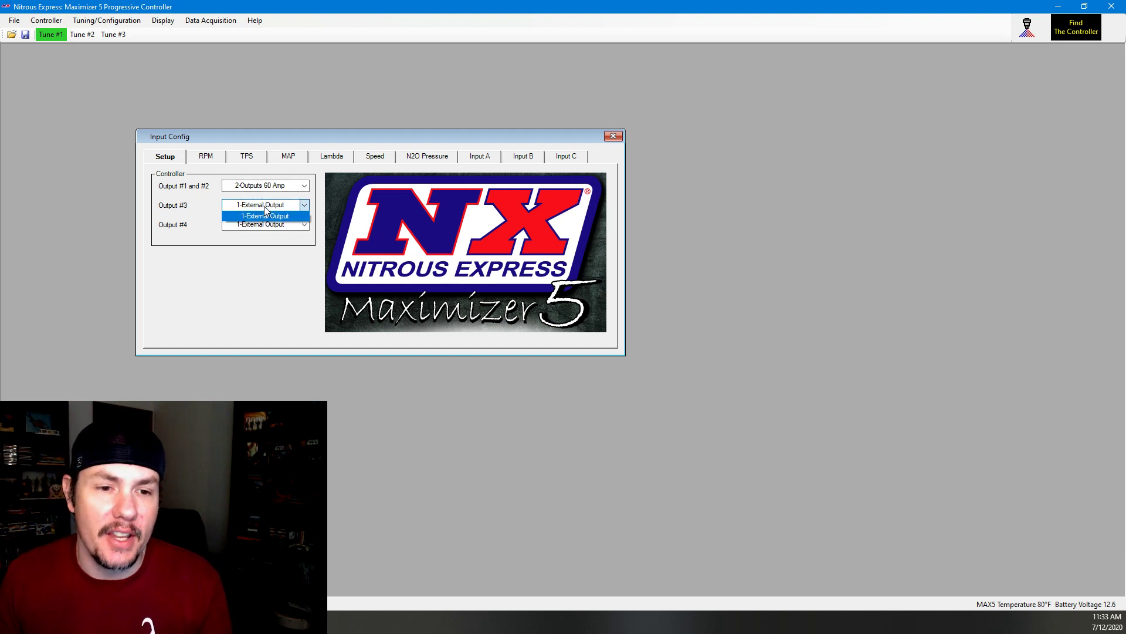
pyautogui.click(249, 220)
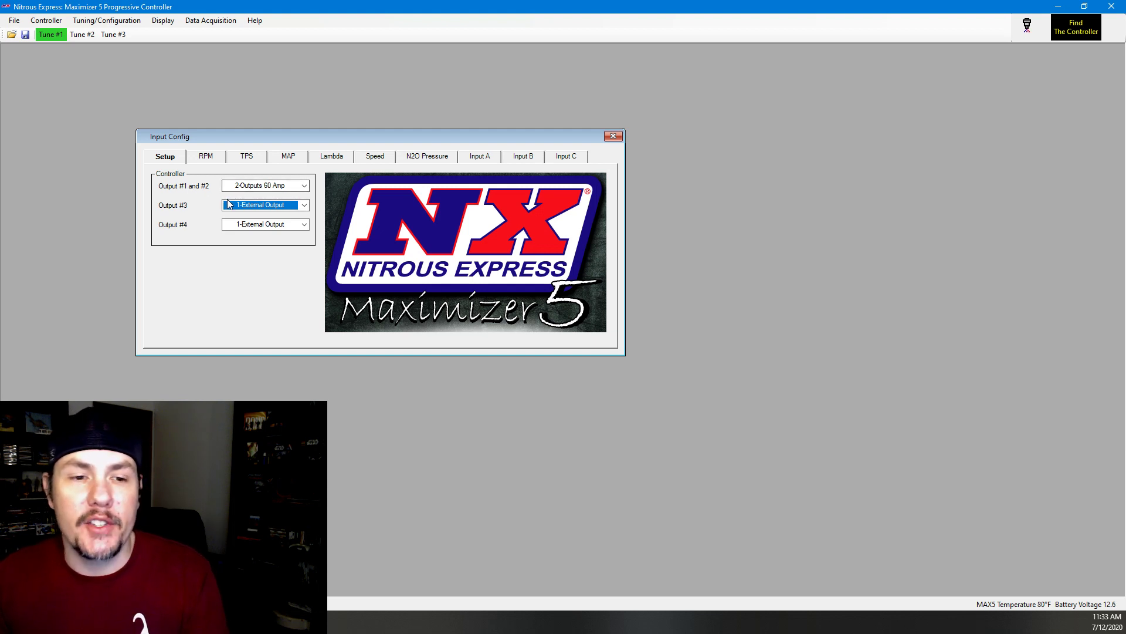
pyautogui.click(277, 185)
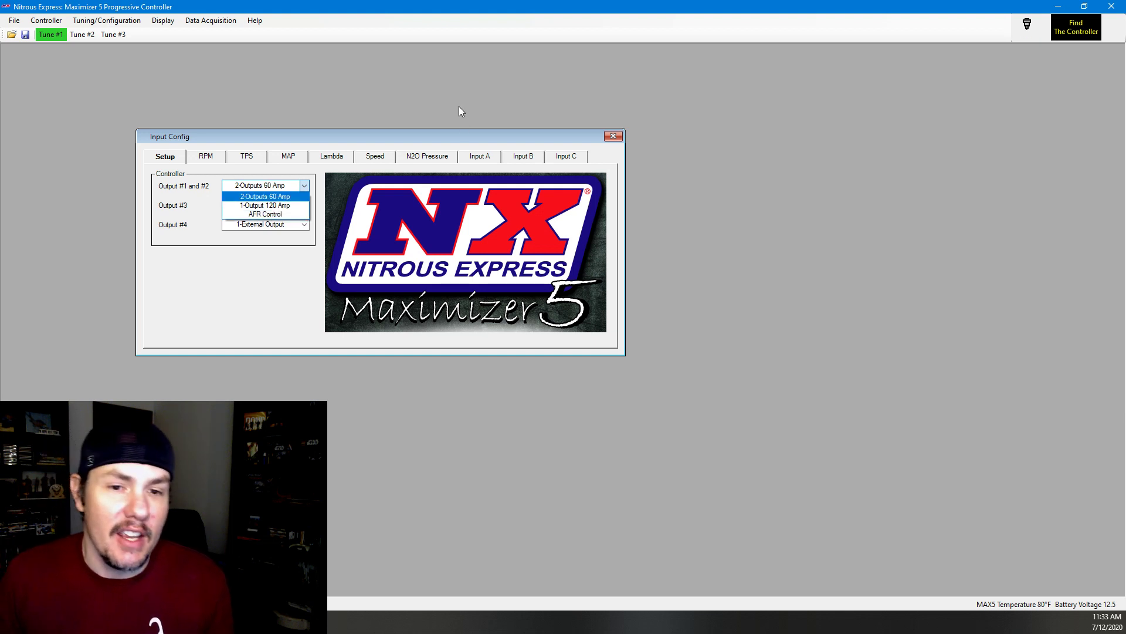
pyautogui.click(349, 157)
pyautogui.click(348, 158)
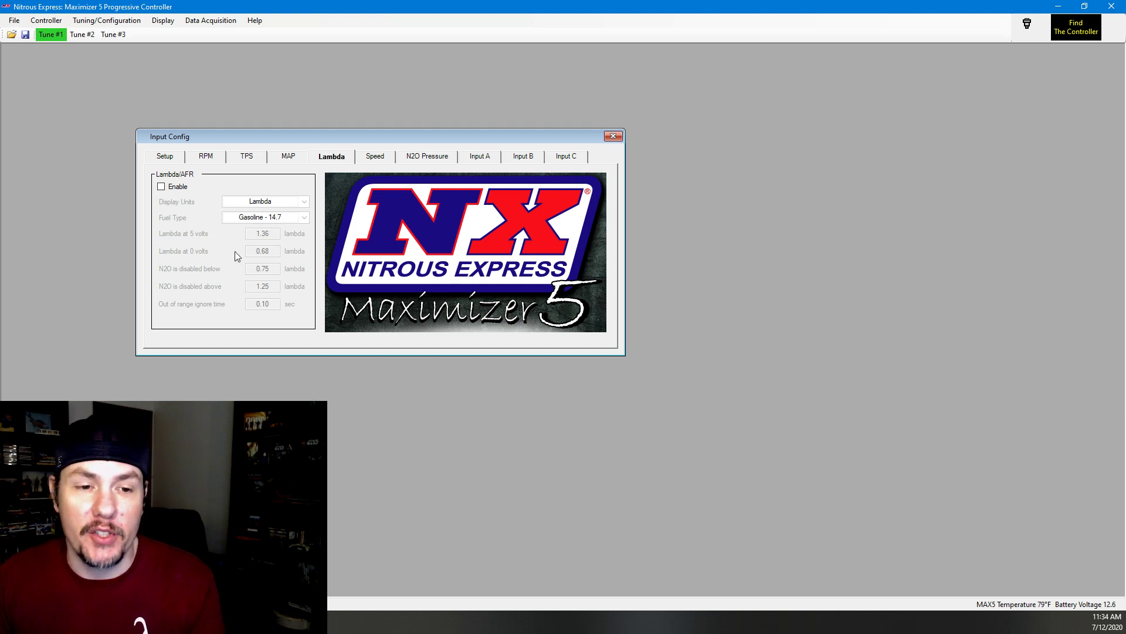
# - Keep outputs 1 and 2 at 2-Outputs 60 Amp, then show the RPM input settings
pyautogui.click(166, 157)
pyautogui.click(269, 187)
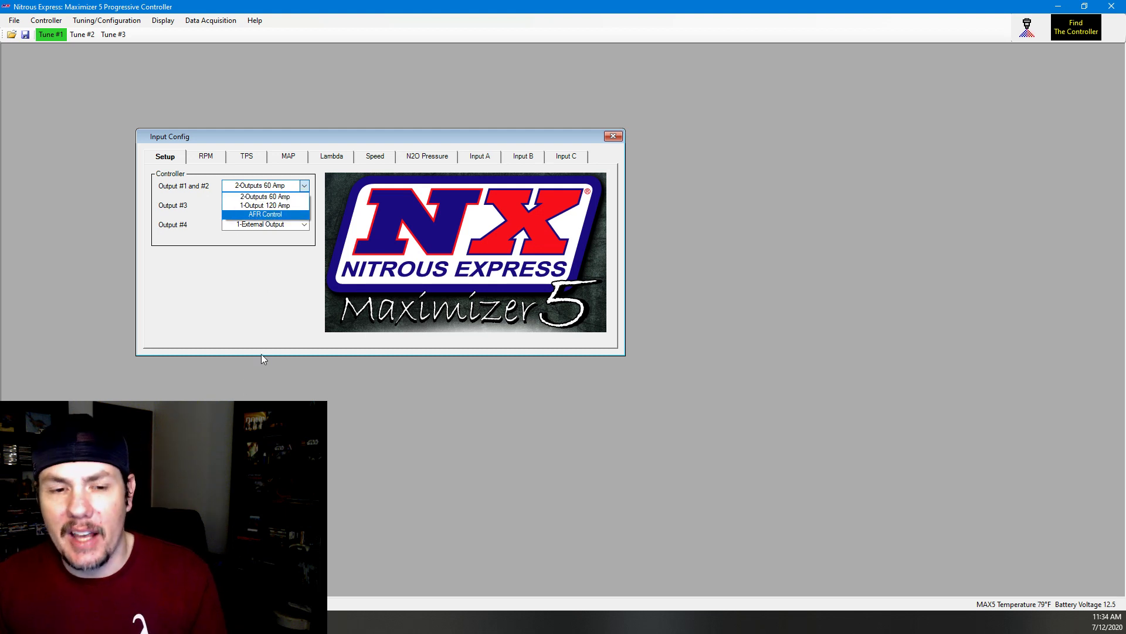
pyautogui.click(265, 324)
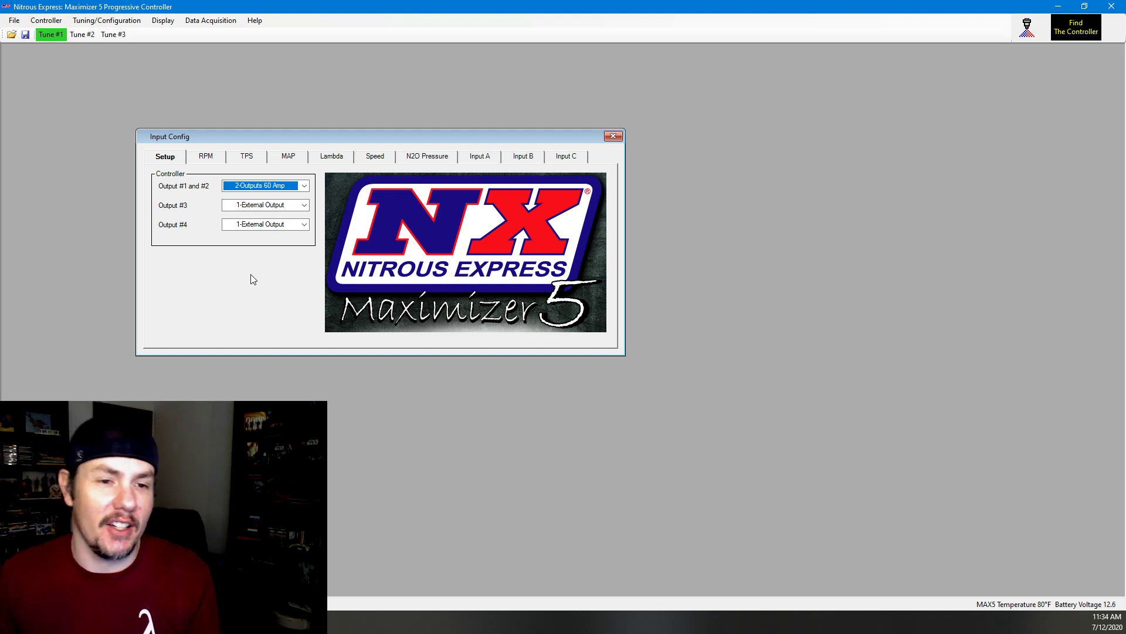
pyautogui.click(207, 156)
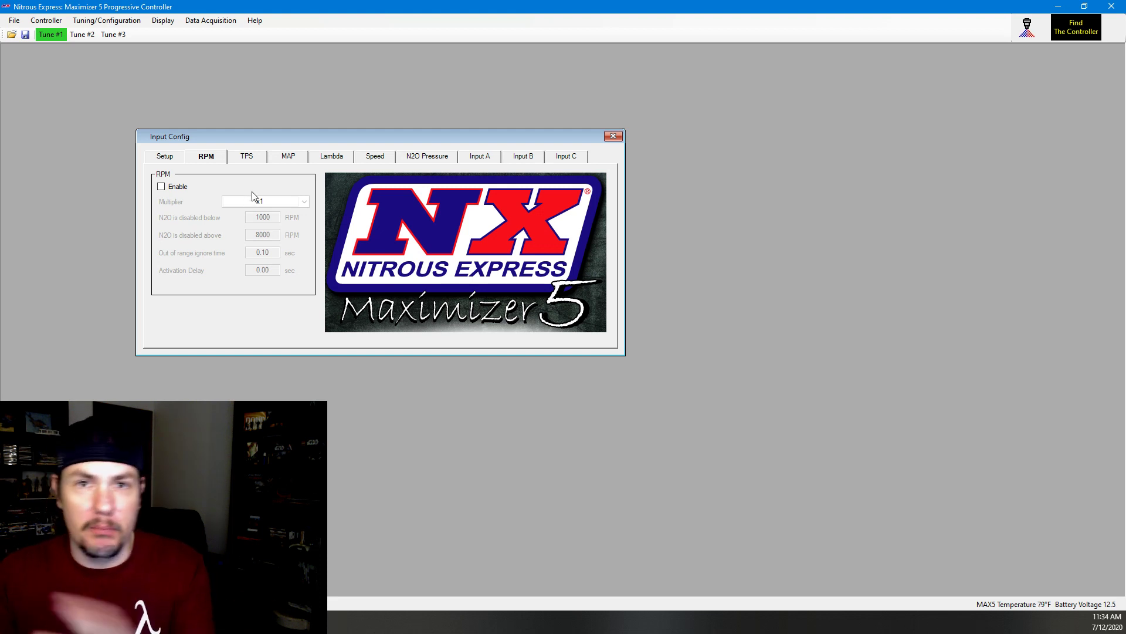
# - Enable the MAP sensor input and set its sensor type to 3 Atm GM
pyautogui.click(288, 157)
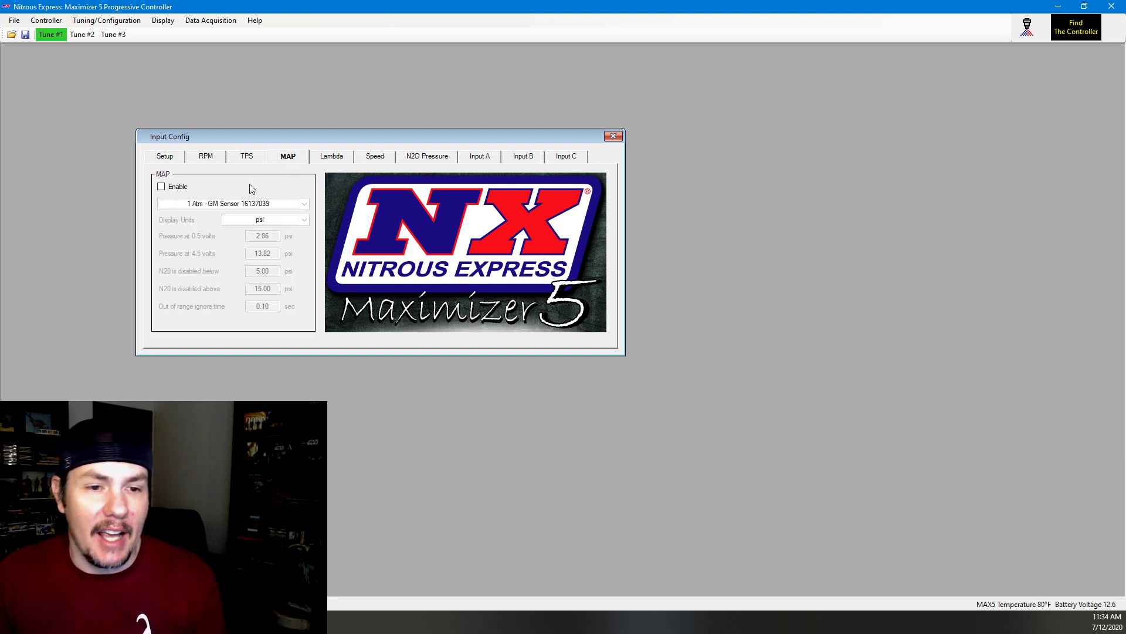
pyautogui.click(161, 187)
pyautogui.click(288, 203)
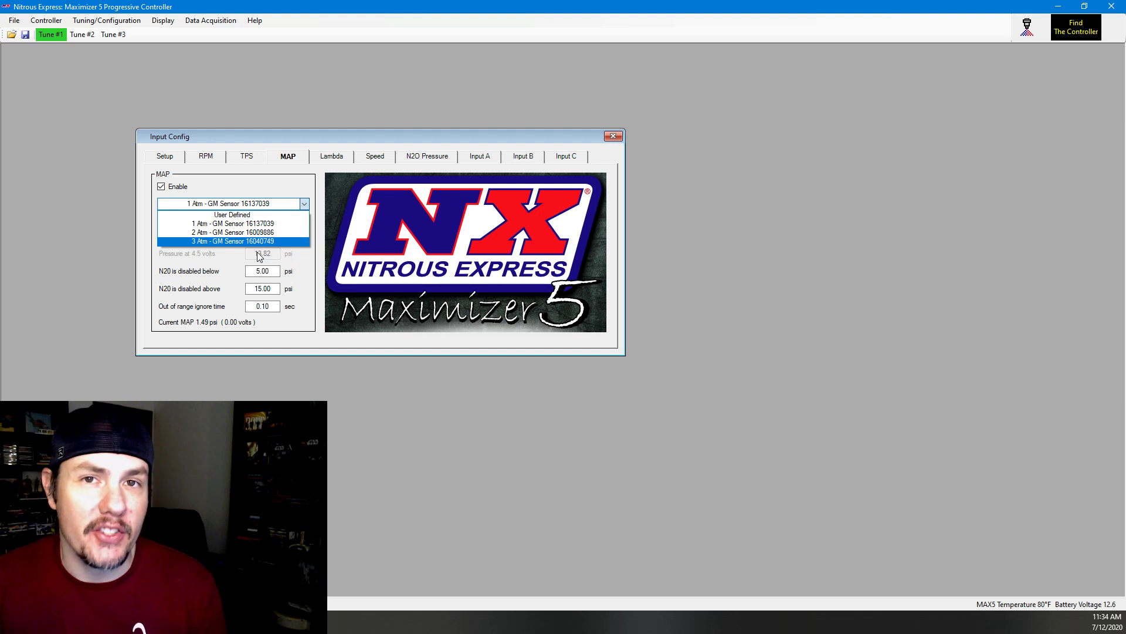
pyautogui.click(264, 216)
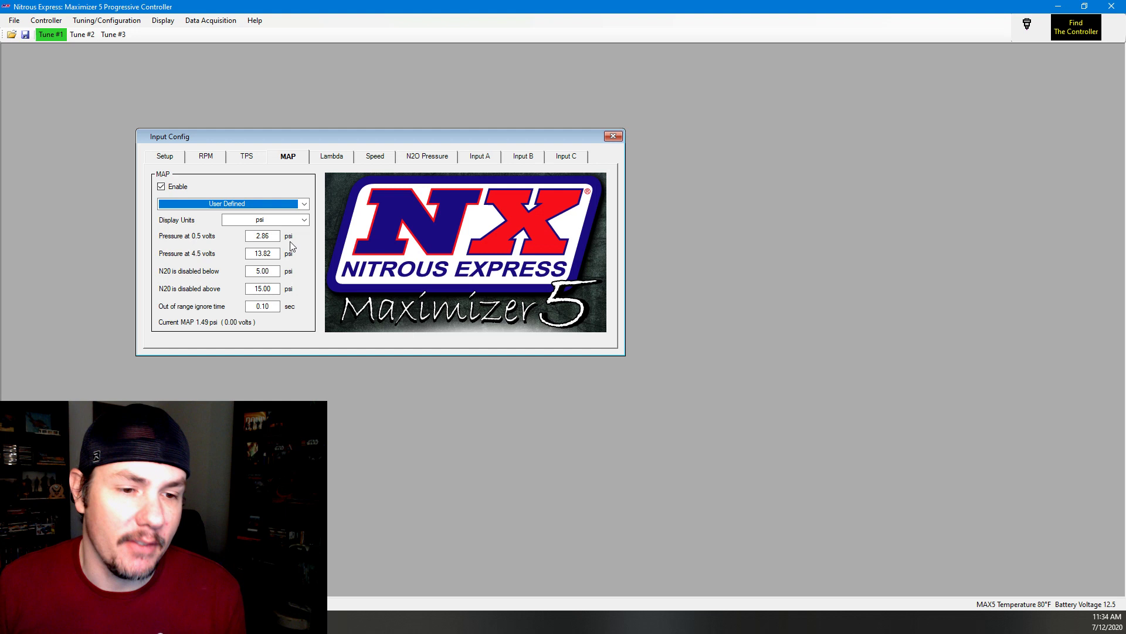
pyautogui.click(252, 203)
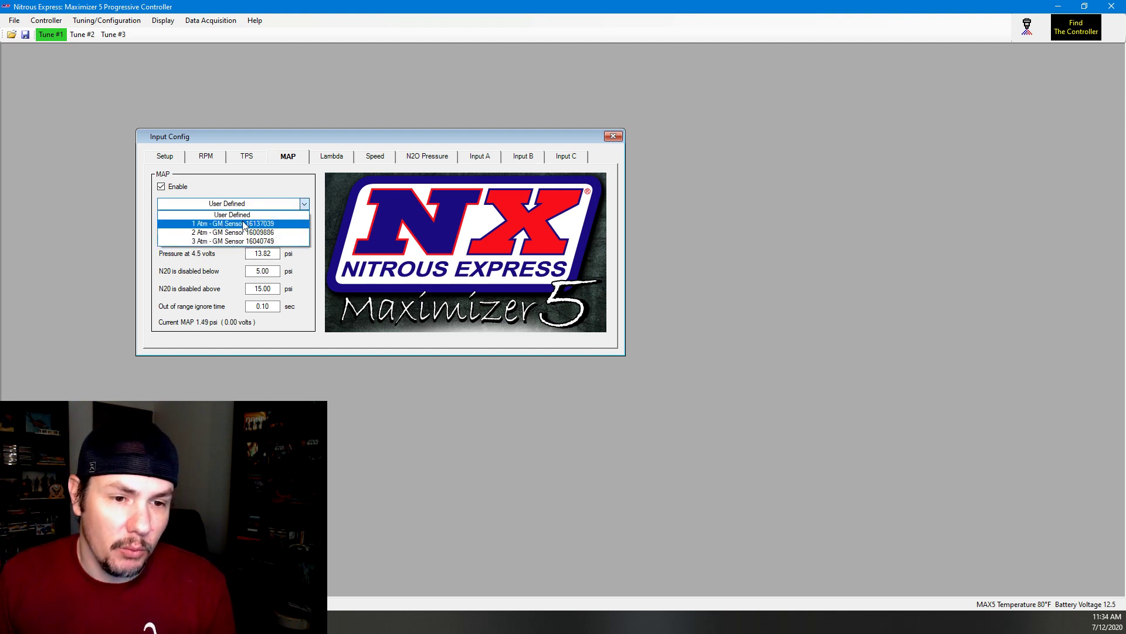
pyautogui.click(240, 241)
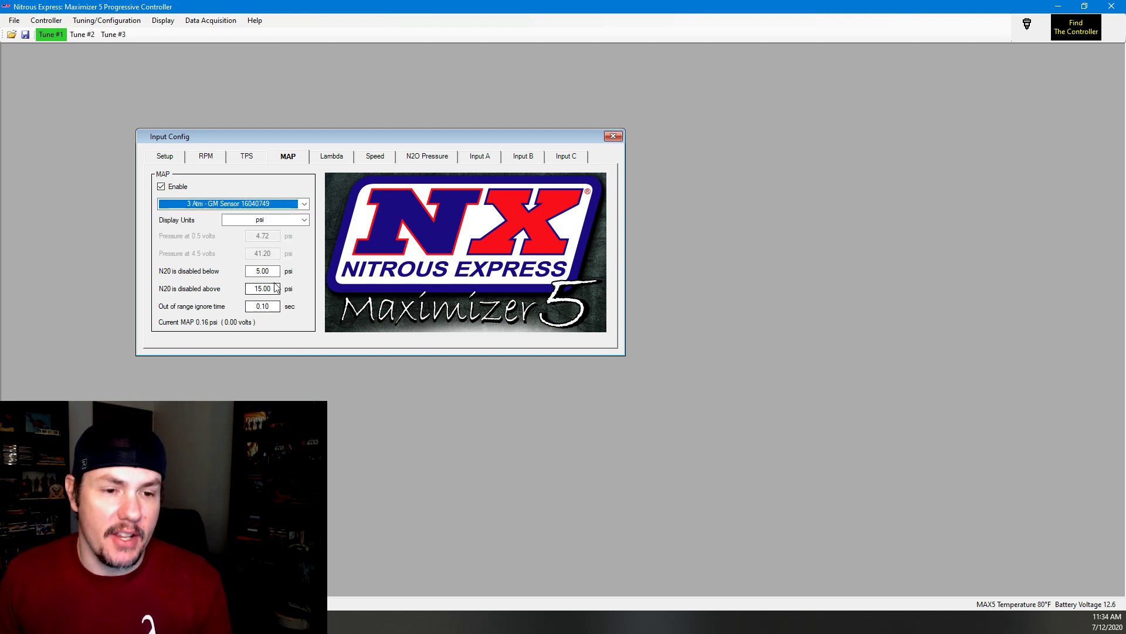
# - Enter 10.00 as the upper MAP pressure cutoff, then show the Speed input settings
pyautogui.moveTo(272, 273); pyautogui.dragTo(260, 273)
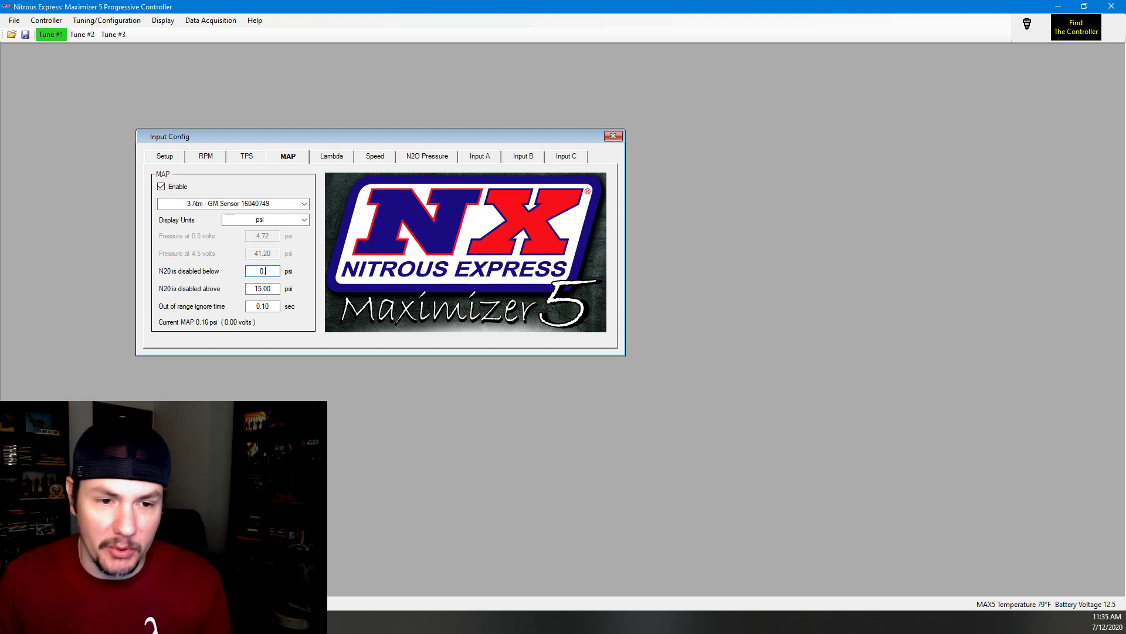
pyautogui.moveTo(279, 288); pyautogui.dragTo(167, 284)
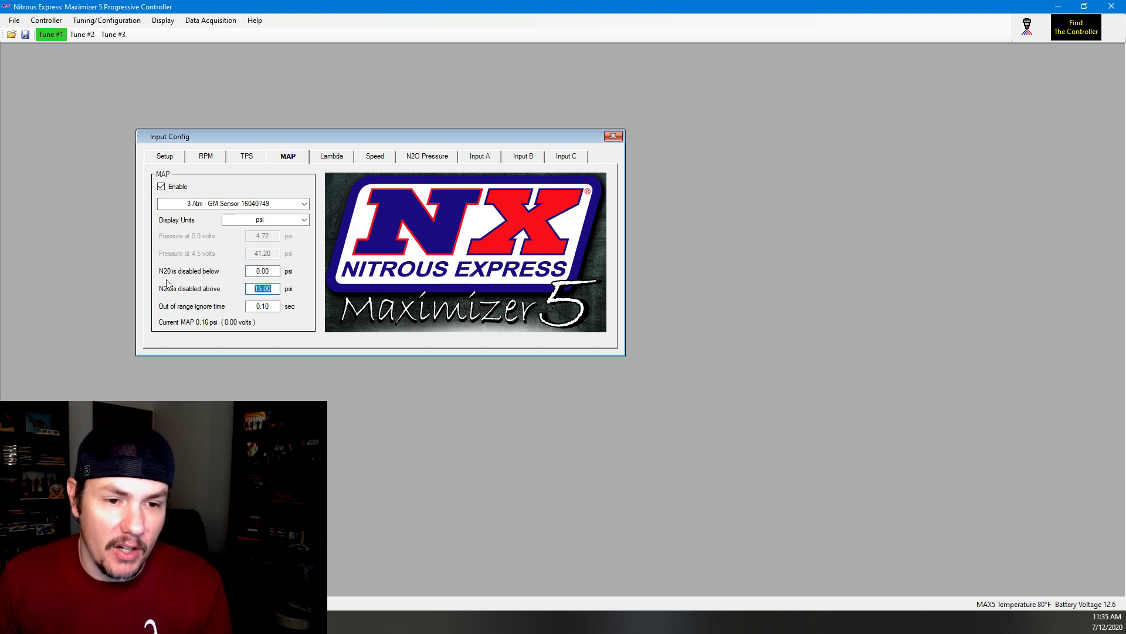
pyautogui.write('10.00')
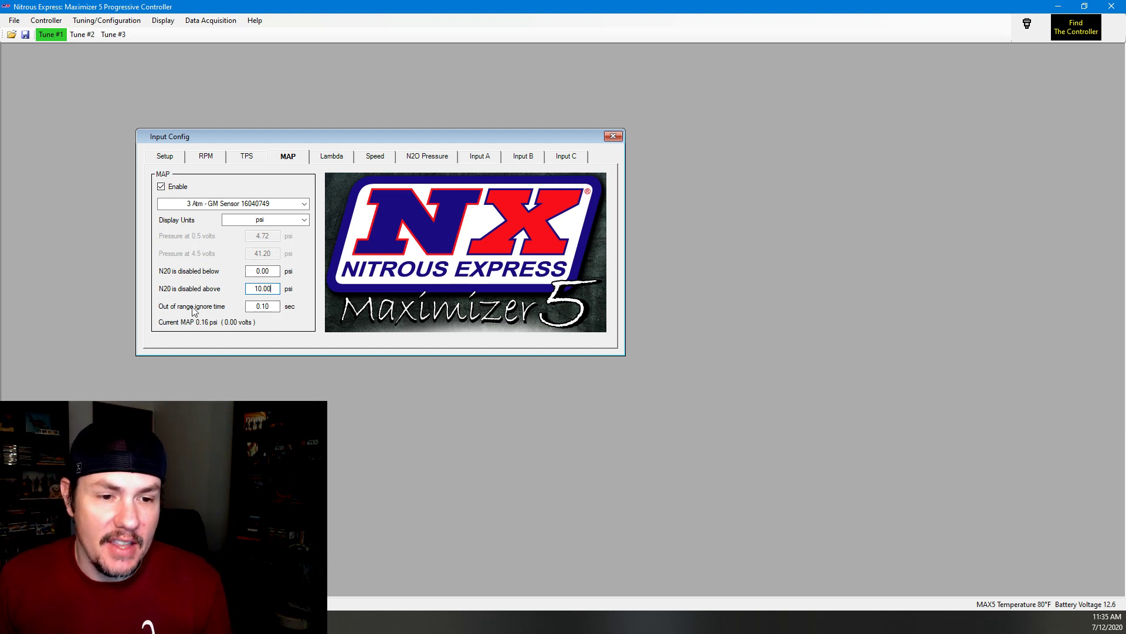
pyautogui.press('Tab')
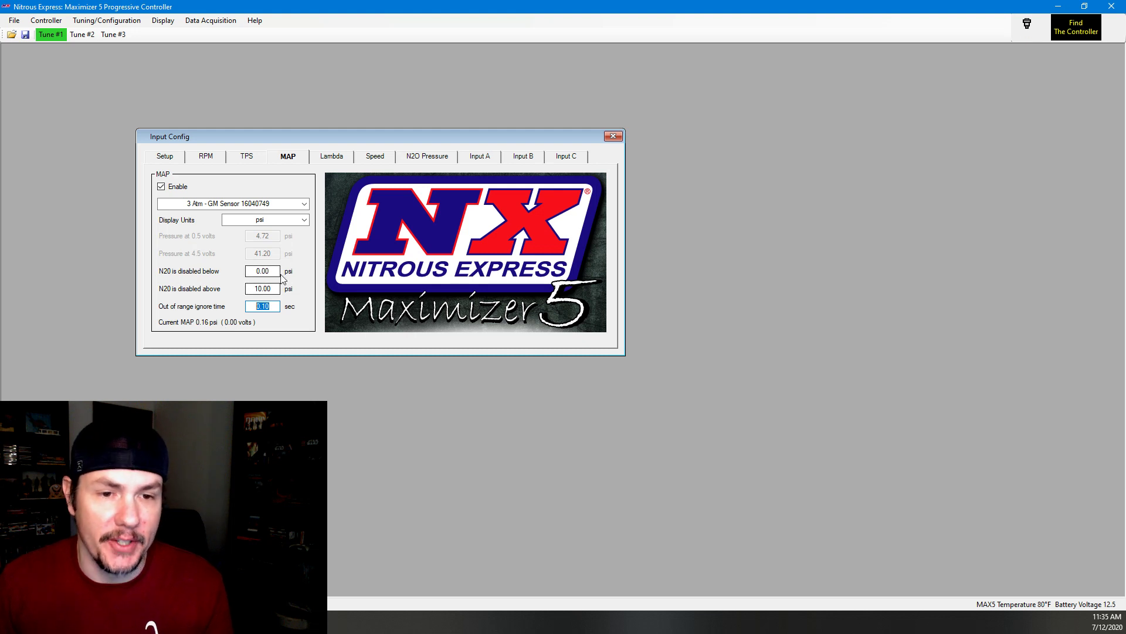
pyautogui.click(385, 156)
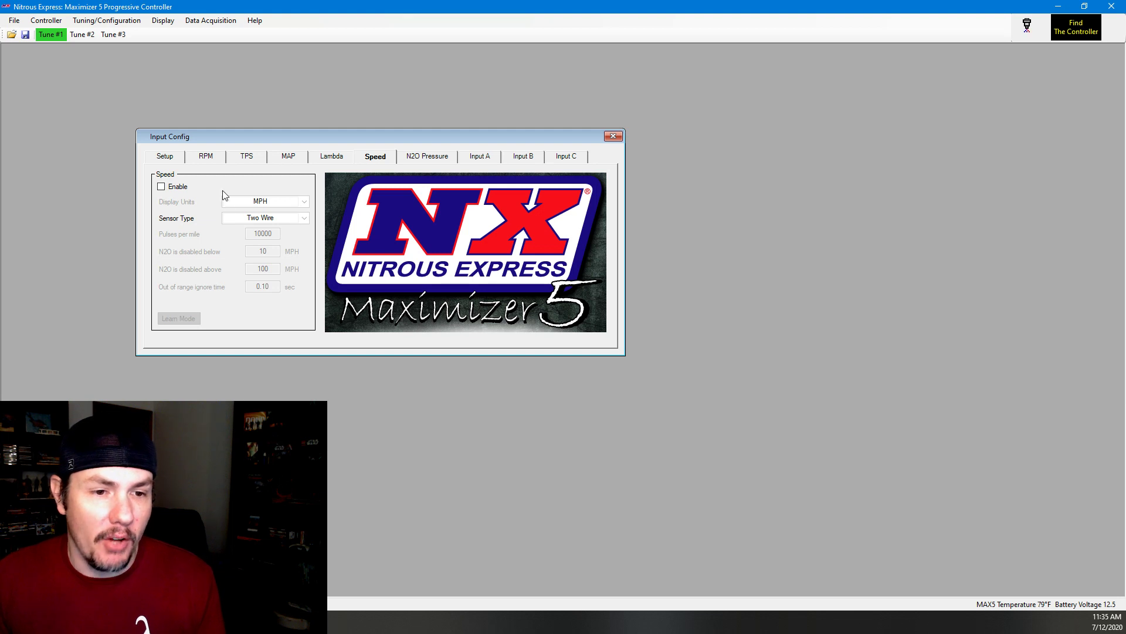
# - Toggle the speed input on and back off, keeping the Two Wire sensor type
pyautogui.click(175, 192)
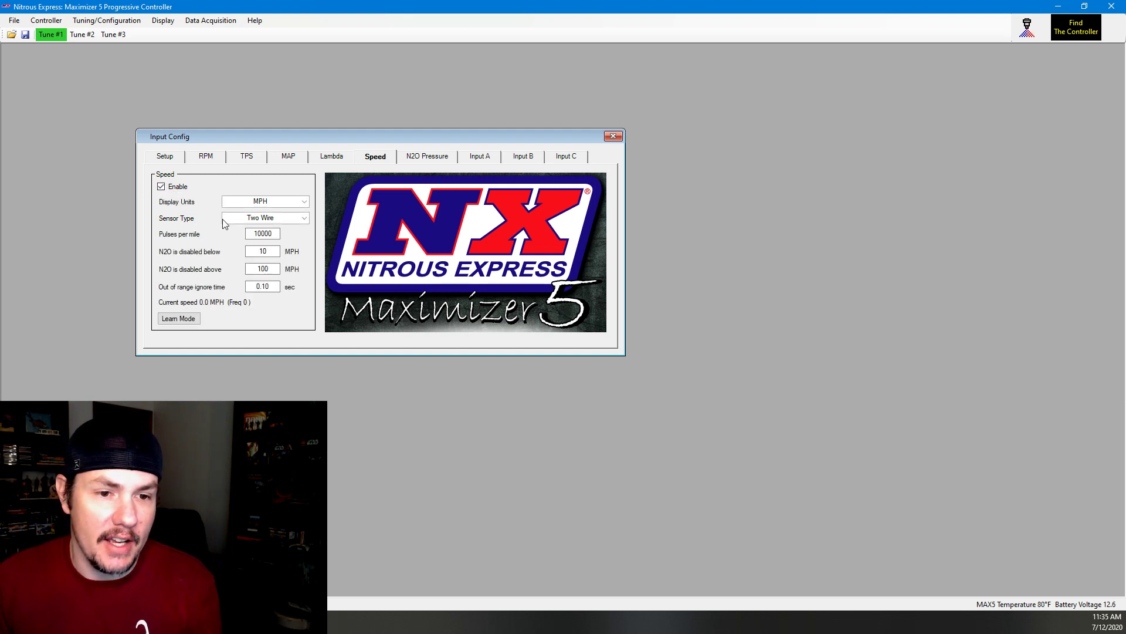
pyautogui.click(251, 219)
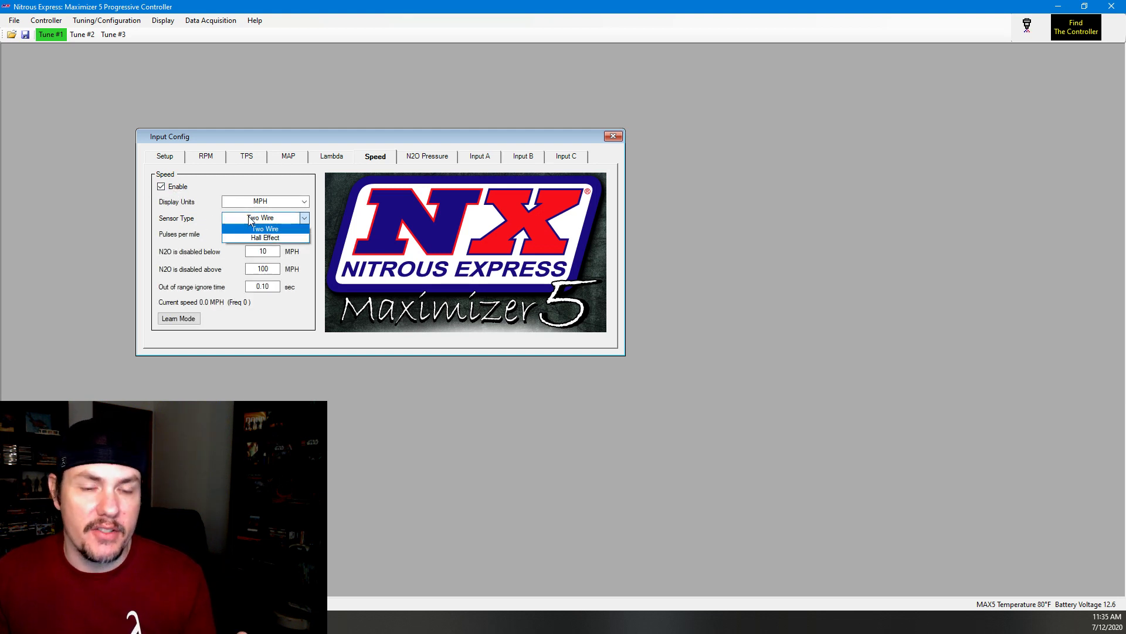
pyautogui.click(252, 228)
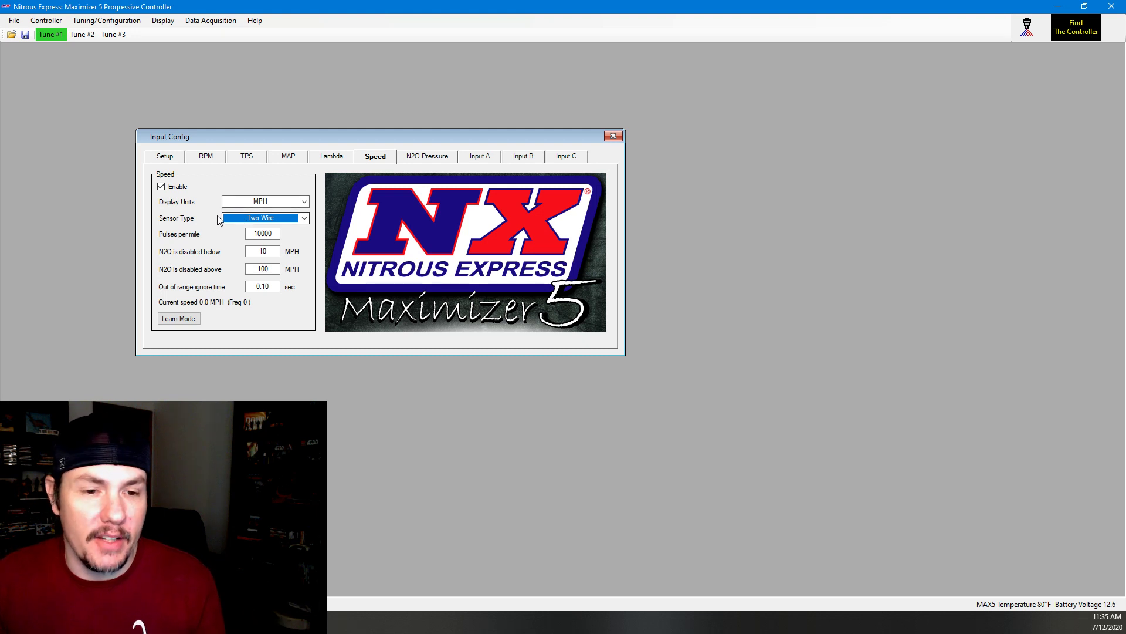
pyautogui.click(174, 193)
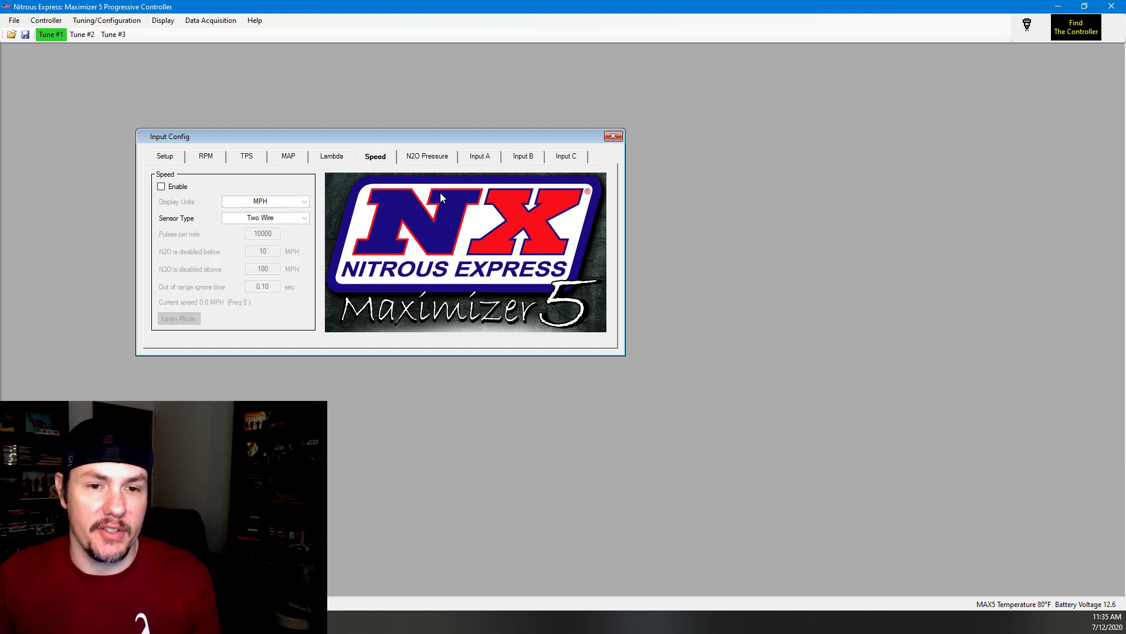
# - Enable the N2O pressure input with the NX Sensor (0-1600psi)
pyautogui.click(430, 155)
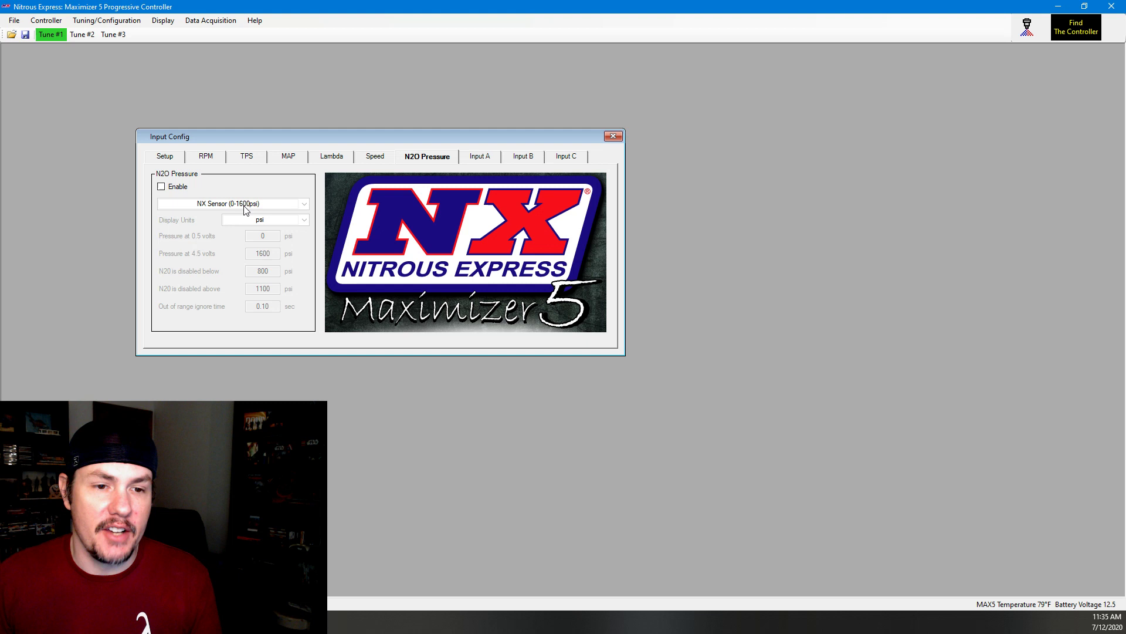
pyautogui.click(163, 188)
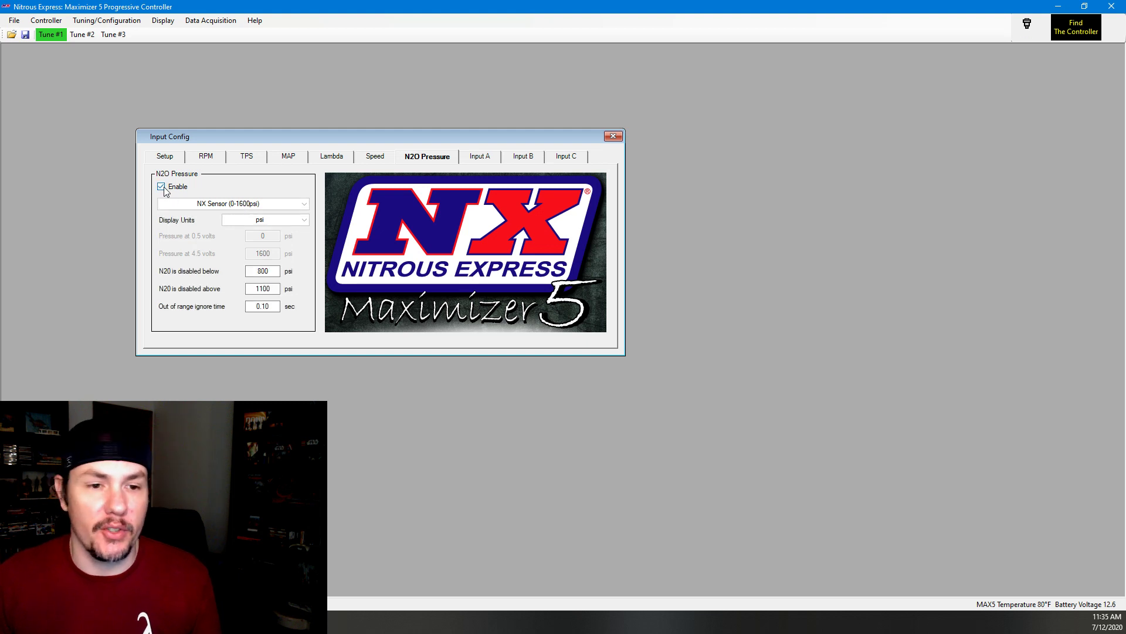
pyautogui.click(275, 204)
pyautogui.click(267, 204)
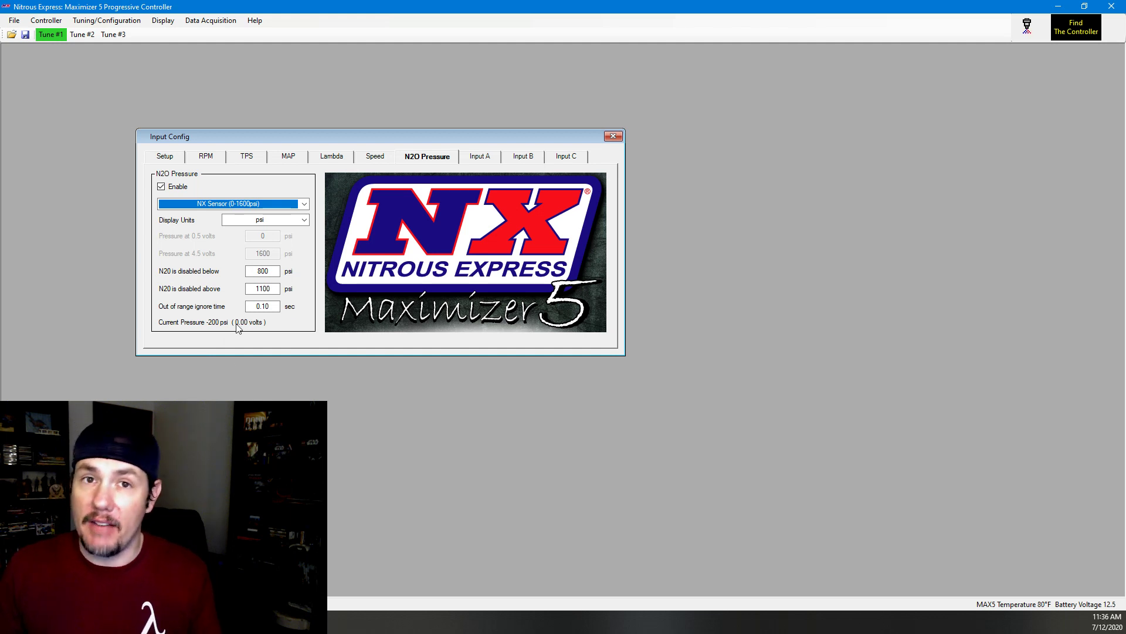
# - Browse the Input A, B and C settings, ending on Input A
pyautogui.click(488, 157)
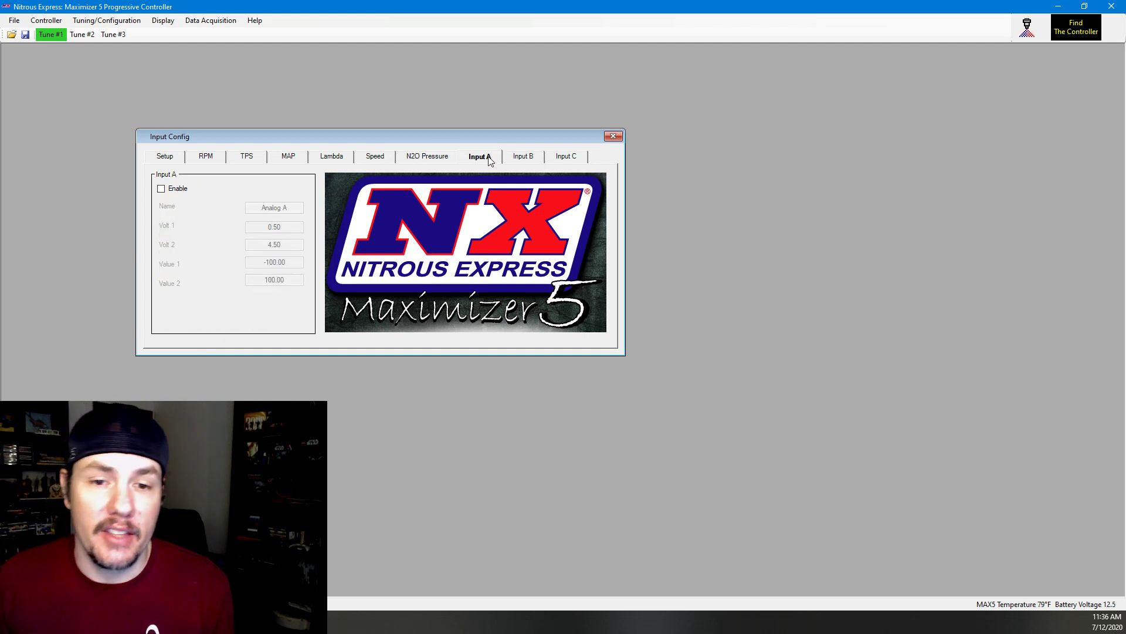
pyautogui.click(523, 156)
pyautogui.click(562, 159)
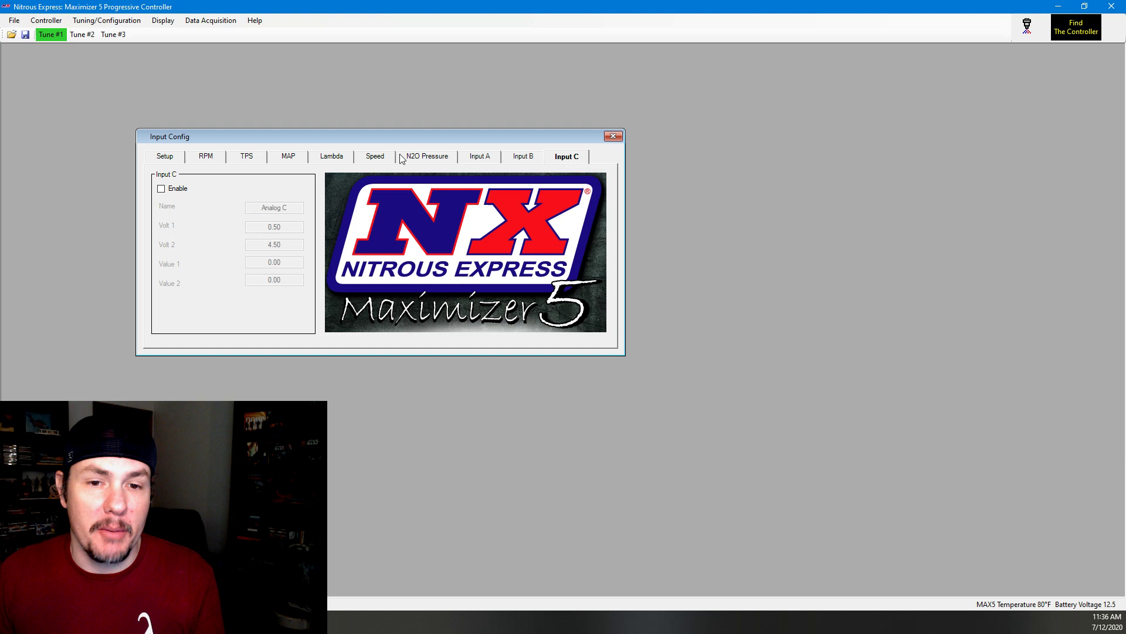
pyautogui.click(484, 160)
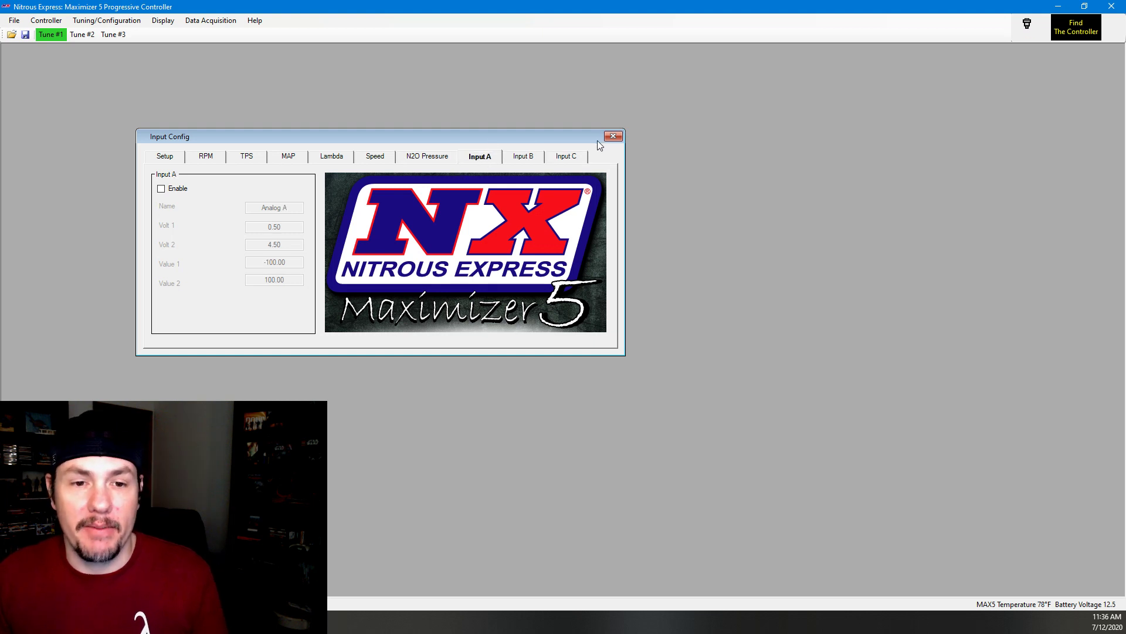
pyautogui.click(613, 136)
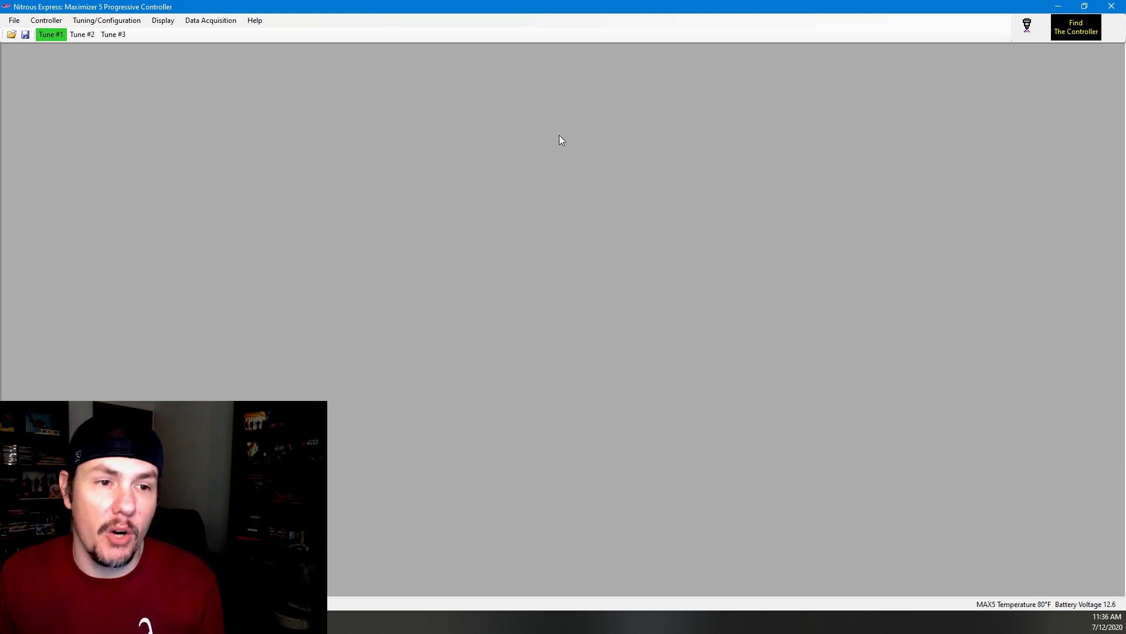
pyautogui.click(107, 21)
pyautogui.click(49, 34)
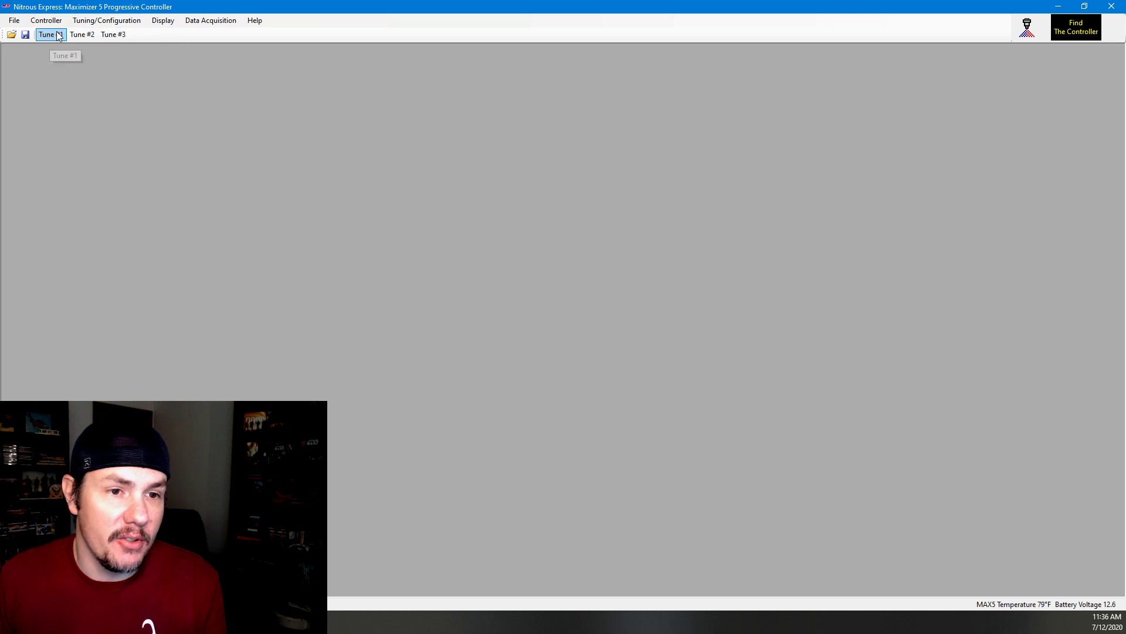
pyautogui.click(79, 20)
pyautogui.moveTo(53, 22)
pyautogui.moveTo(90, 22)
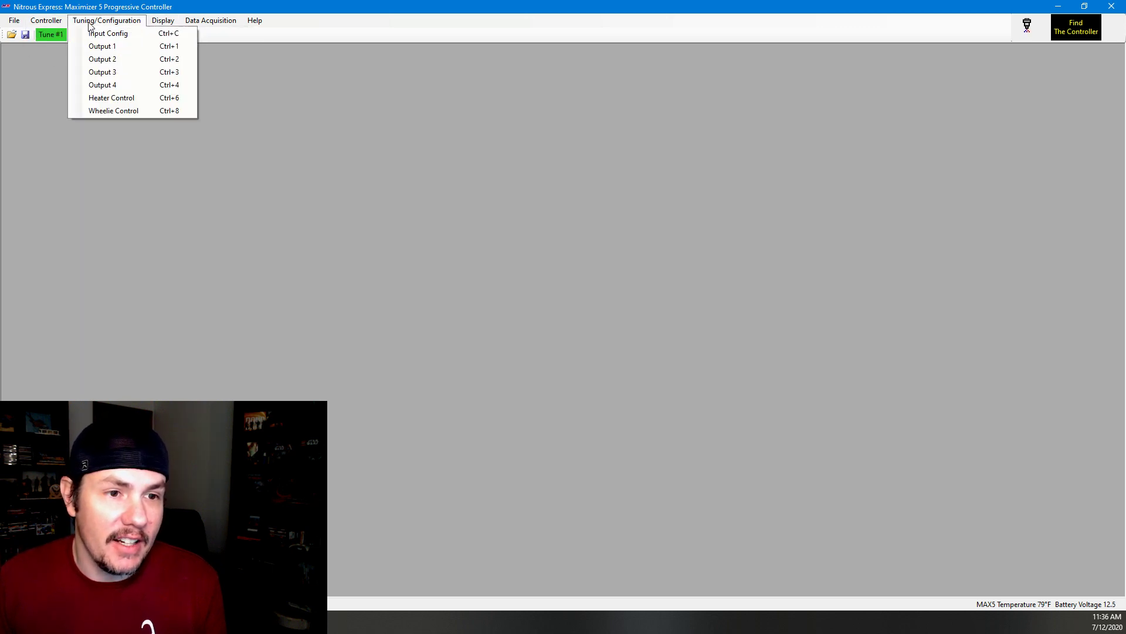
pyautogui.click(125, 99)
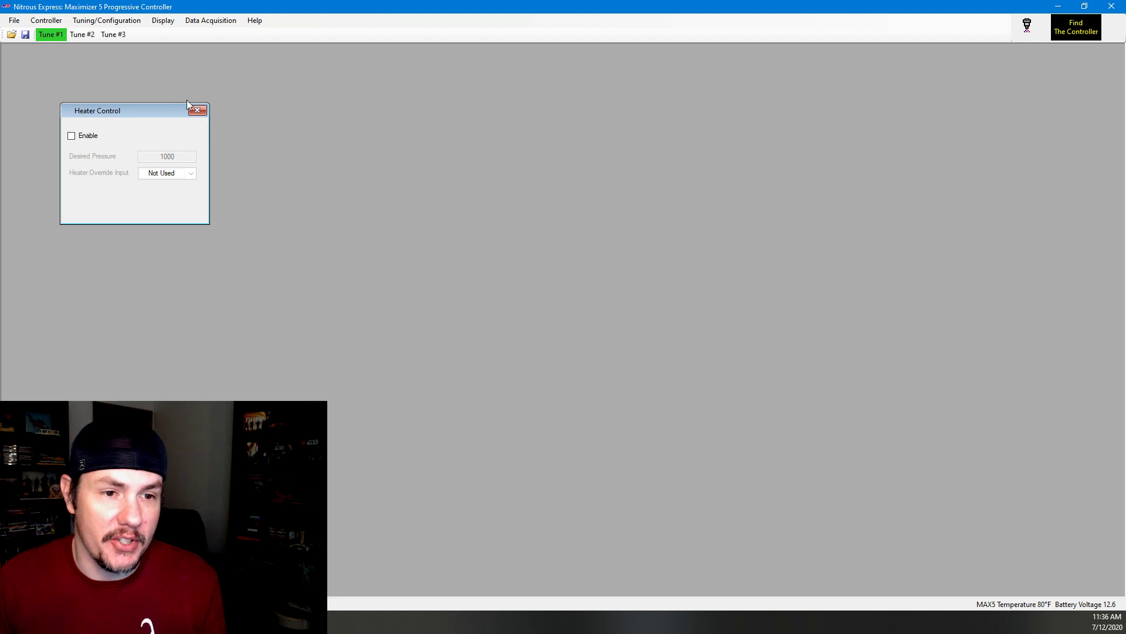
pyautogui.click(198, 111)
pyautogui.click(106, 20)
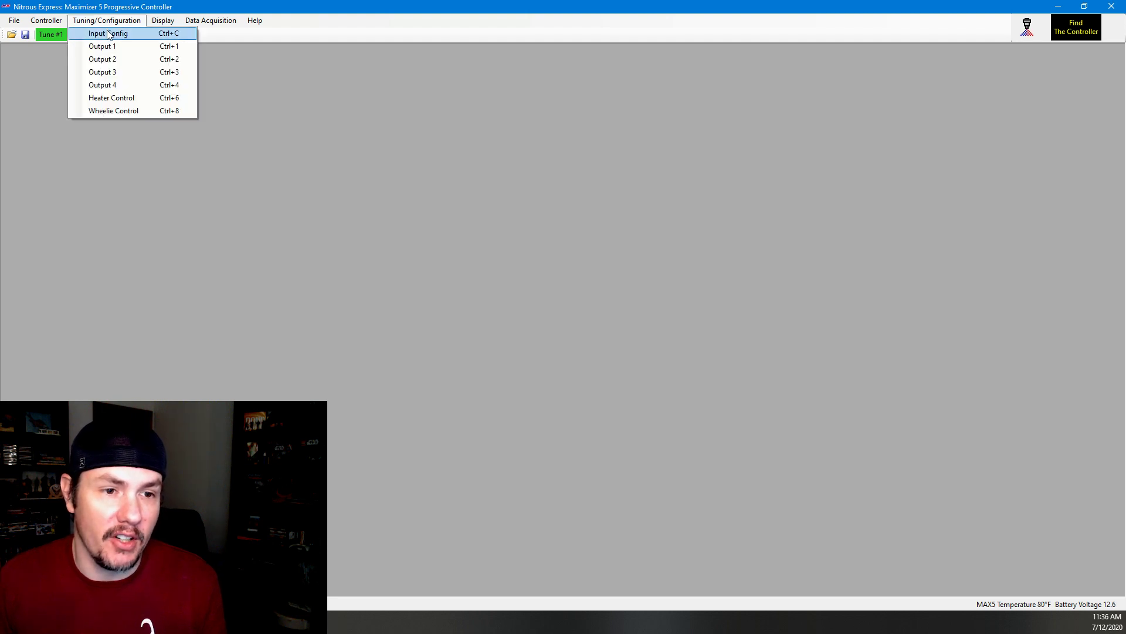
pyautogui.click(108, 112)
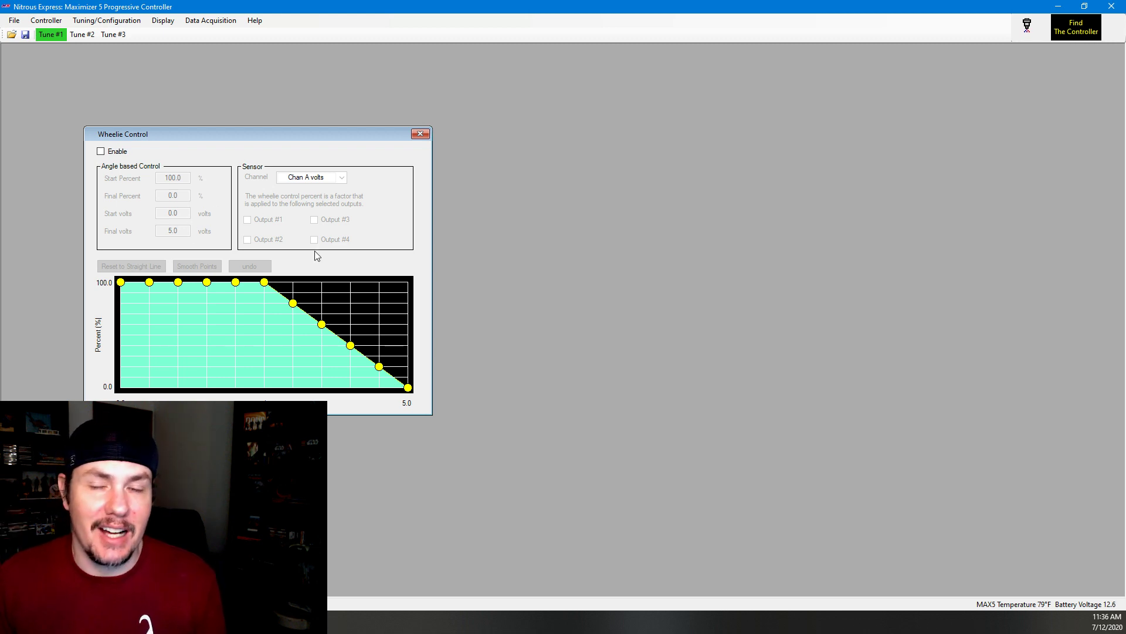
# - Close wheelie control, open the Output 1 setup, and shift its window slightly right
pyautogui.click(418, 137)
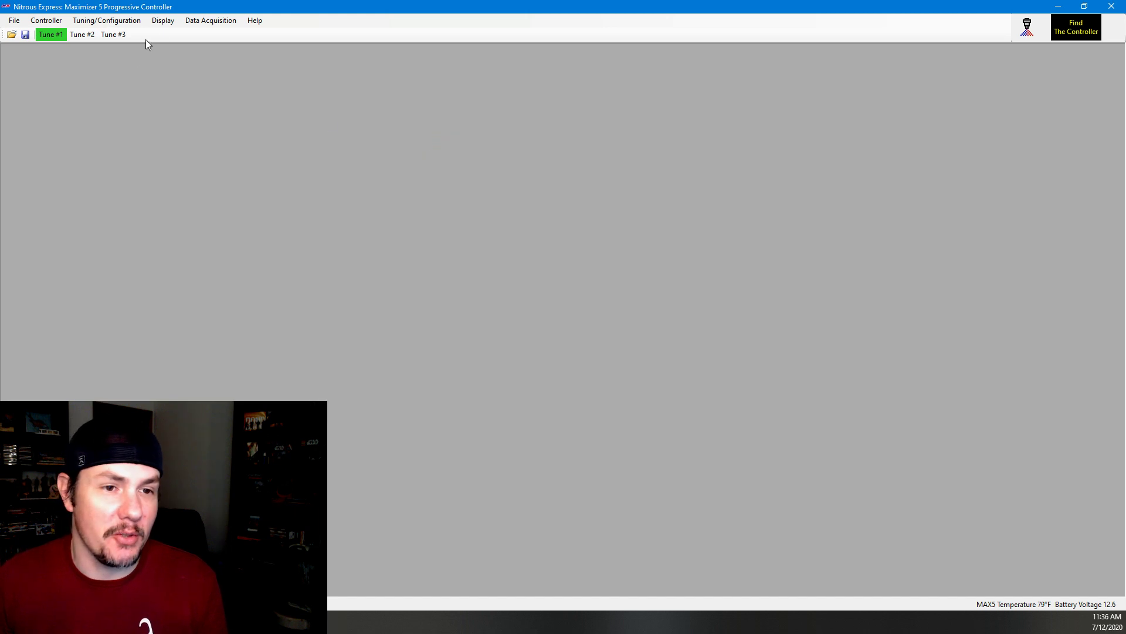
pyautogui.click(50, 35)
pyautogui.click(107, 21)
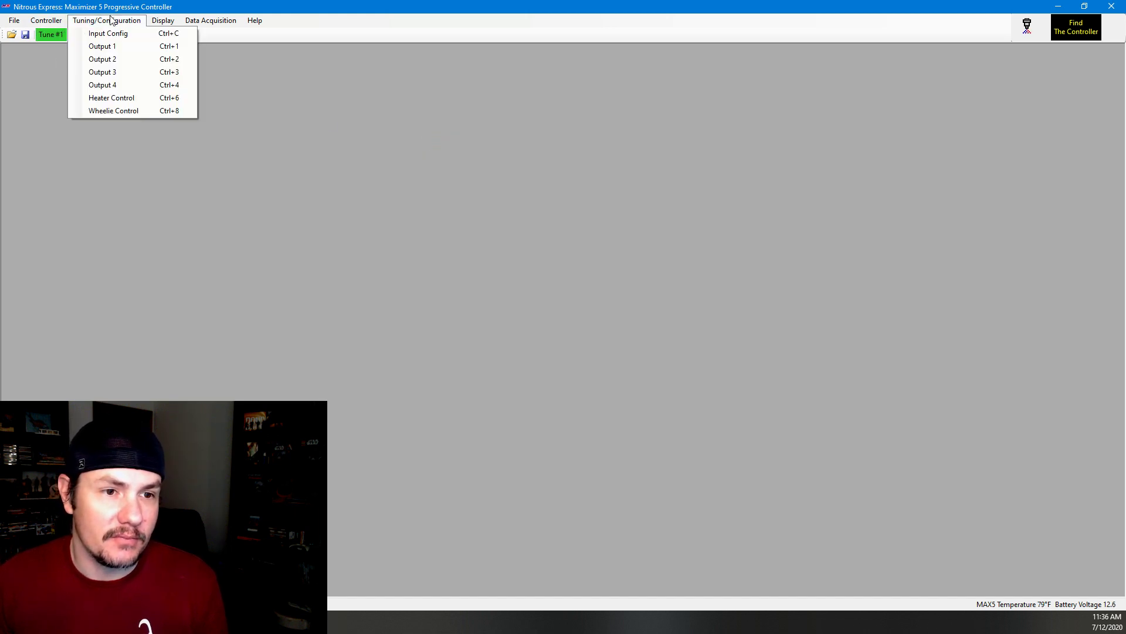
pyautogui.click(102, 46)
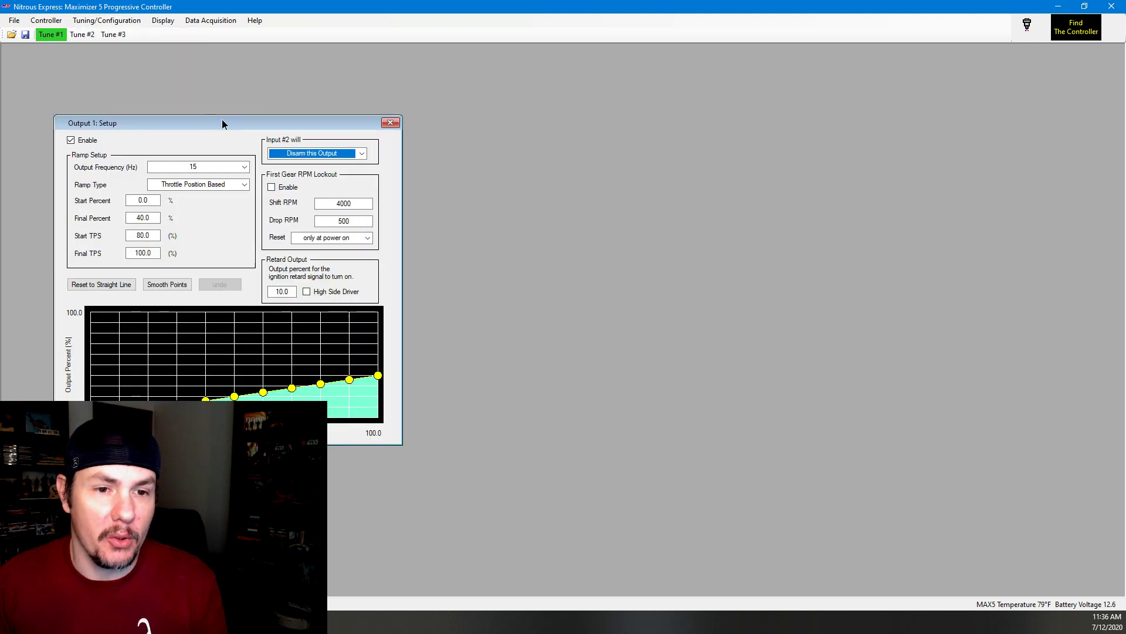
pyautogui.moveTo(222, 123); pyautogui.dragTo(283, 121)
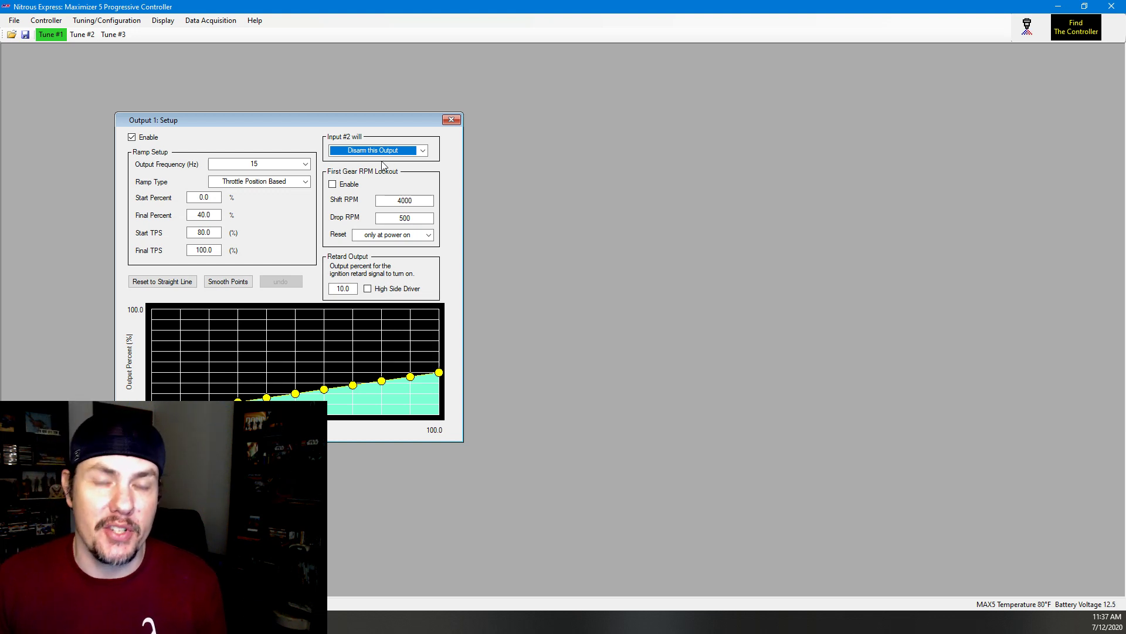
# - Keep 15 Hz and make the ramp Pressure Based from 0 psi to 10 psi
pyautogui.click(271, 169)
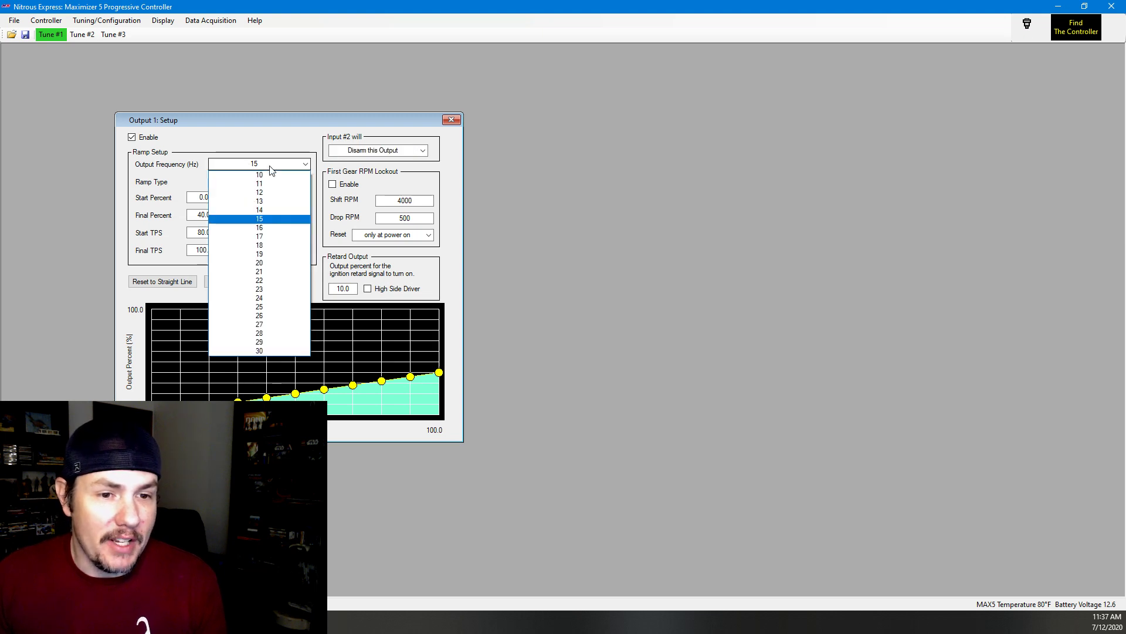
pyautogui.click(271, 168)
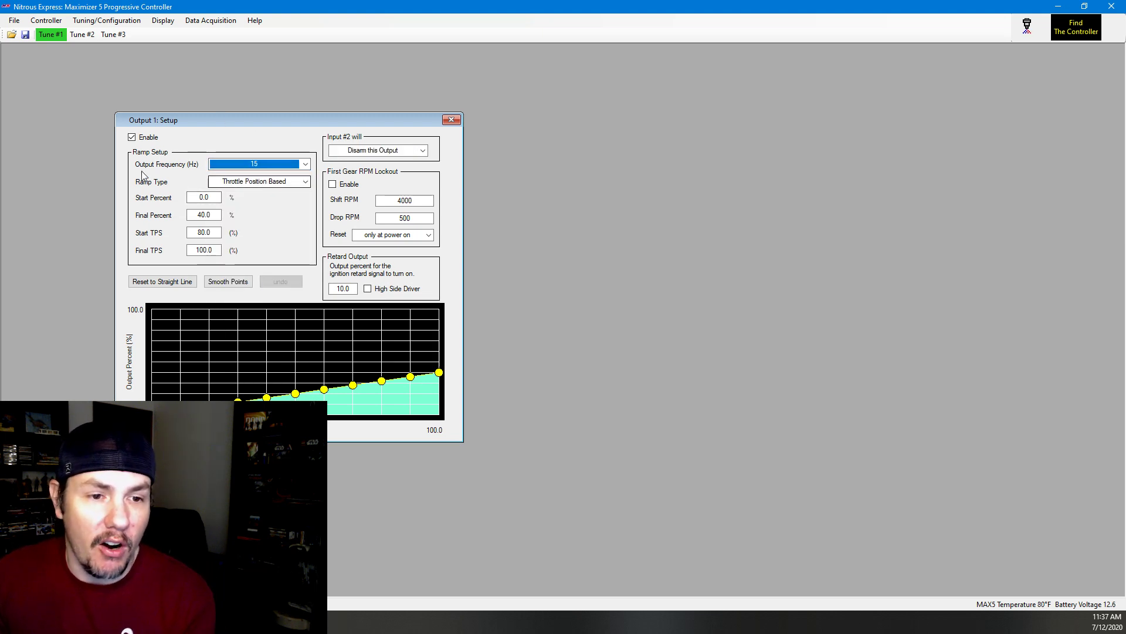
pyautogui.click(275, 183)
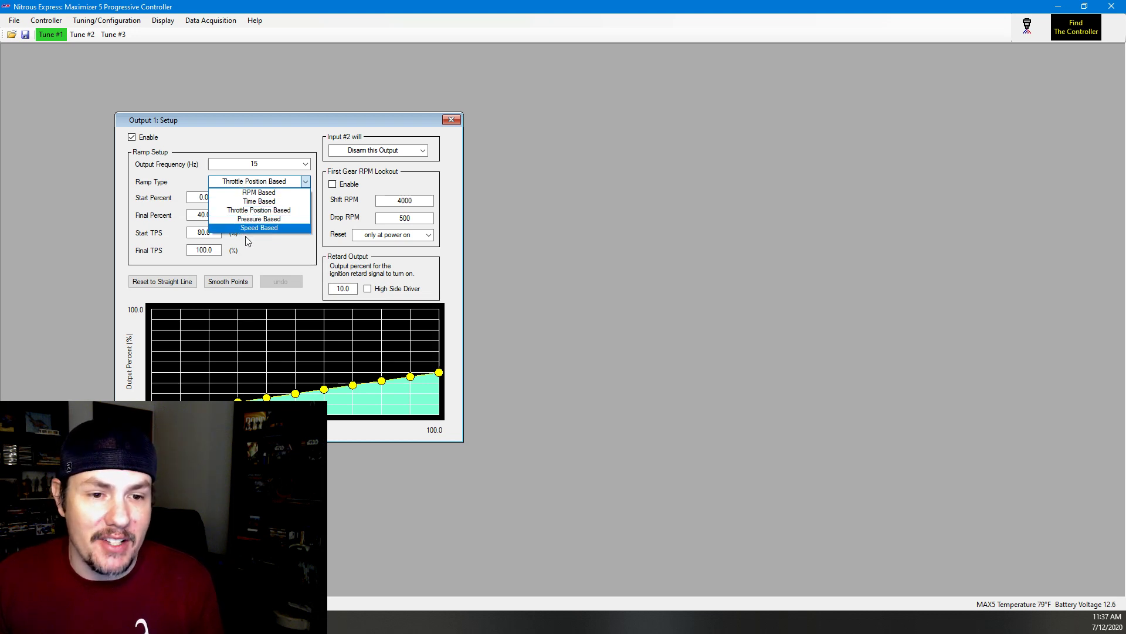
pyautogui.click(280, 219)
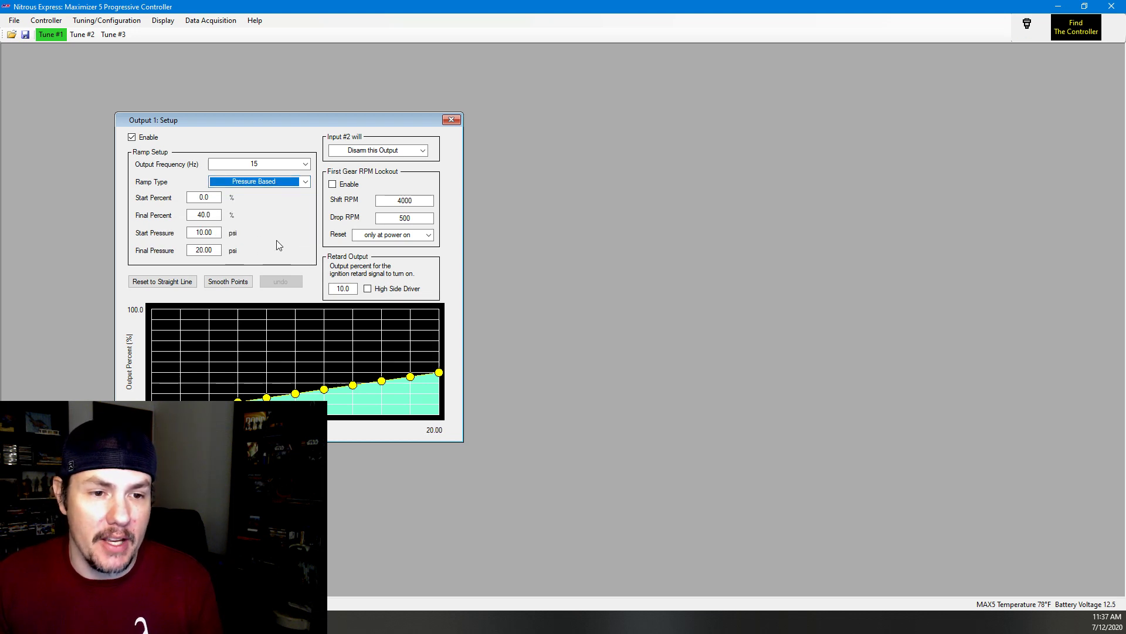
pyautogui.doubleClick(203, 232)
pyautogui.write('0')
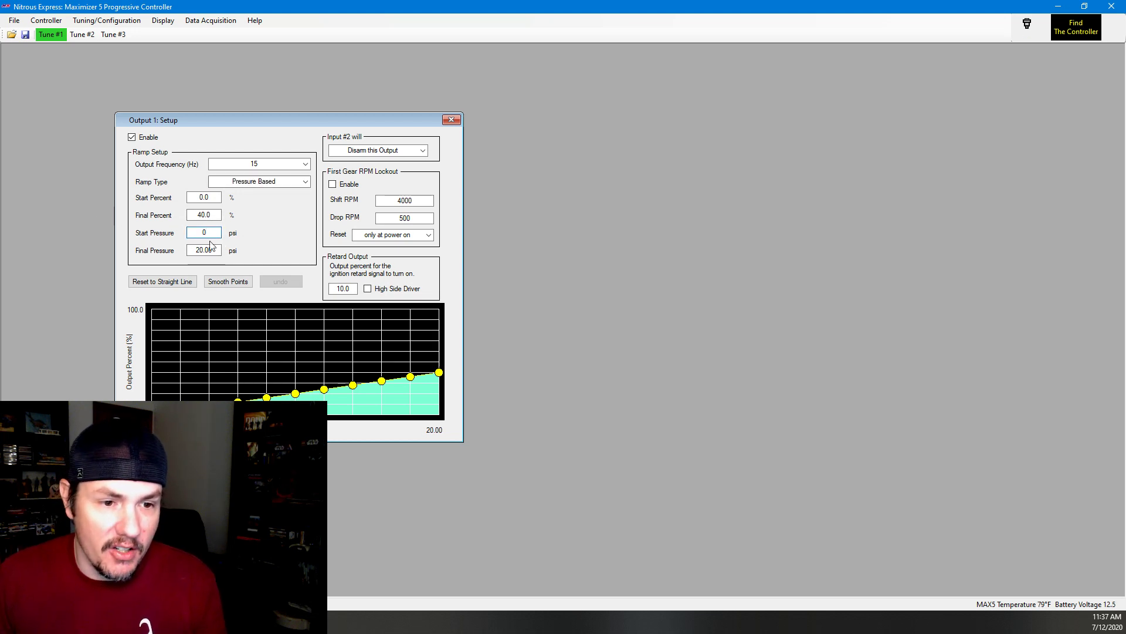
pyautogui.press('Tab')
pyautogui.hotkey('shift', 'Home')
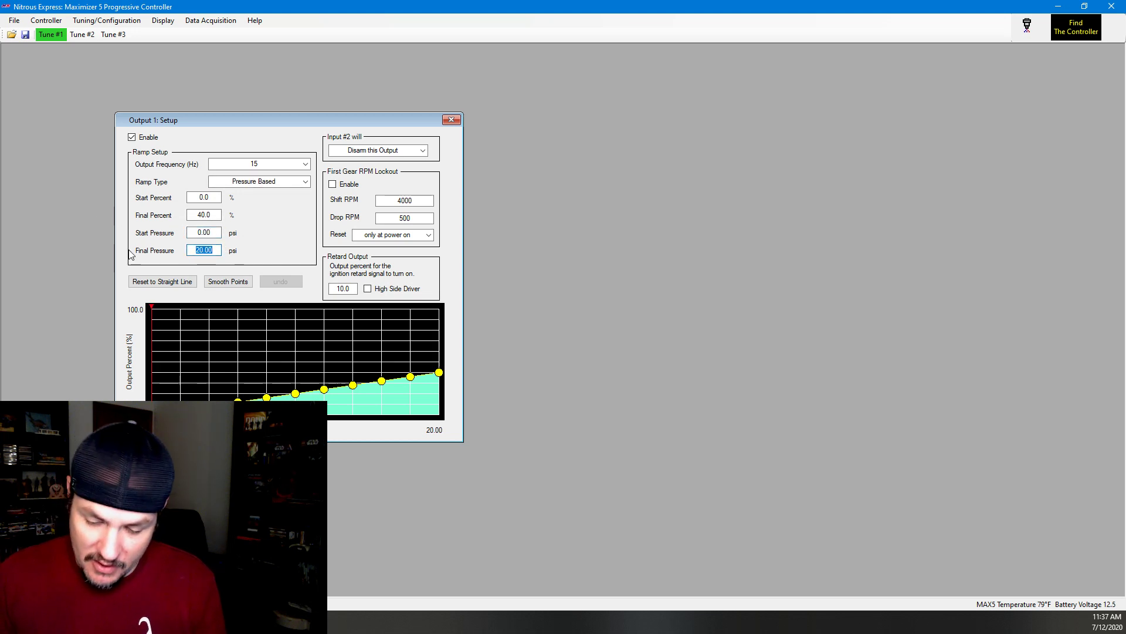
pyautogui.press('Tab')
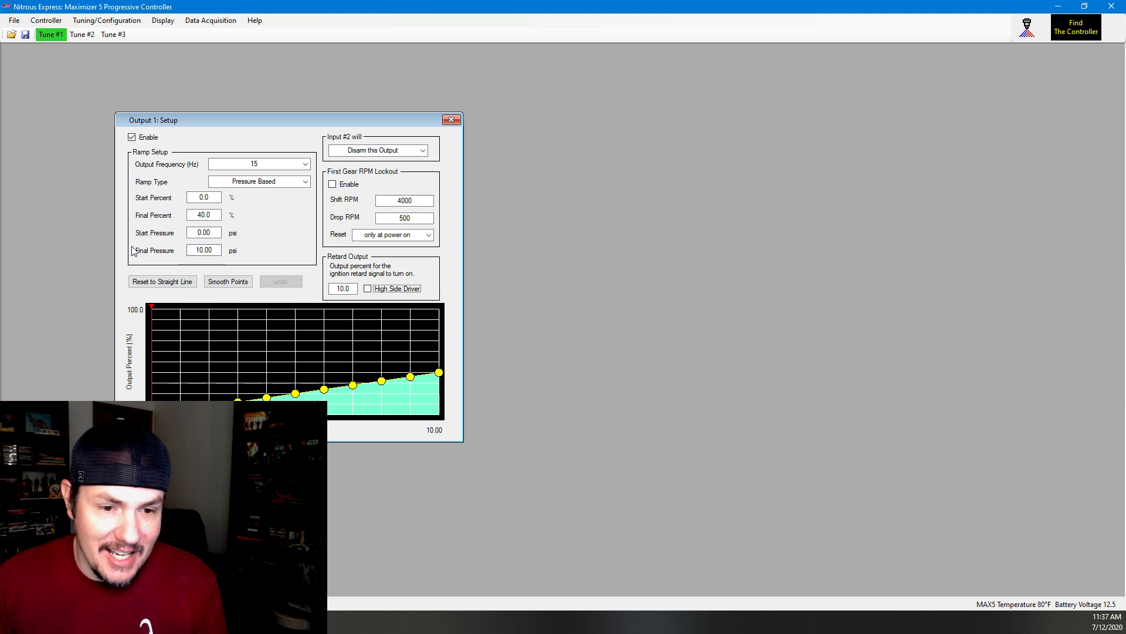
# - Drag the ramp end points, then smooth and reset it to a straight 61.1%-to-0% line
pyautogui.moveTo(439, 381)
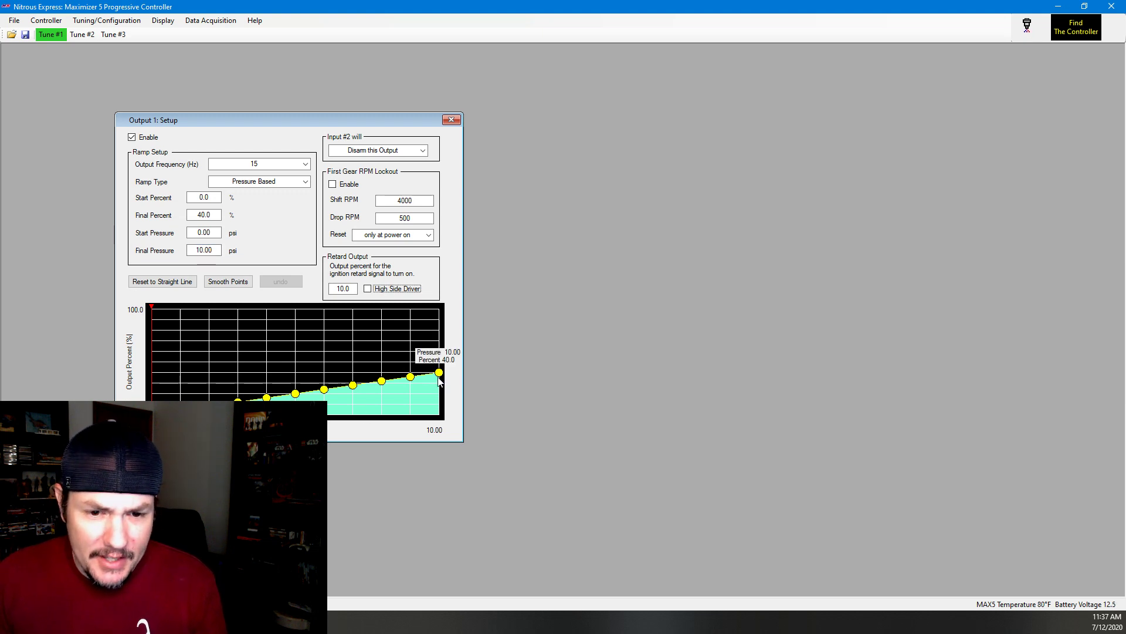
pyautogui.moveTo(440, 373); pyautogui.dragTo(439, 415)
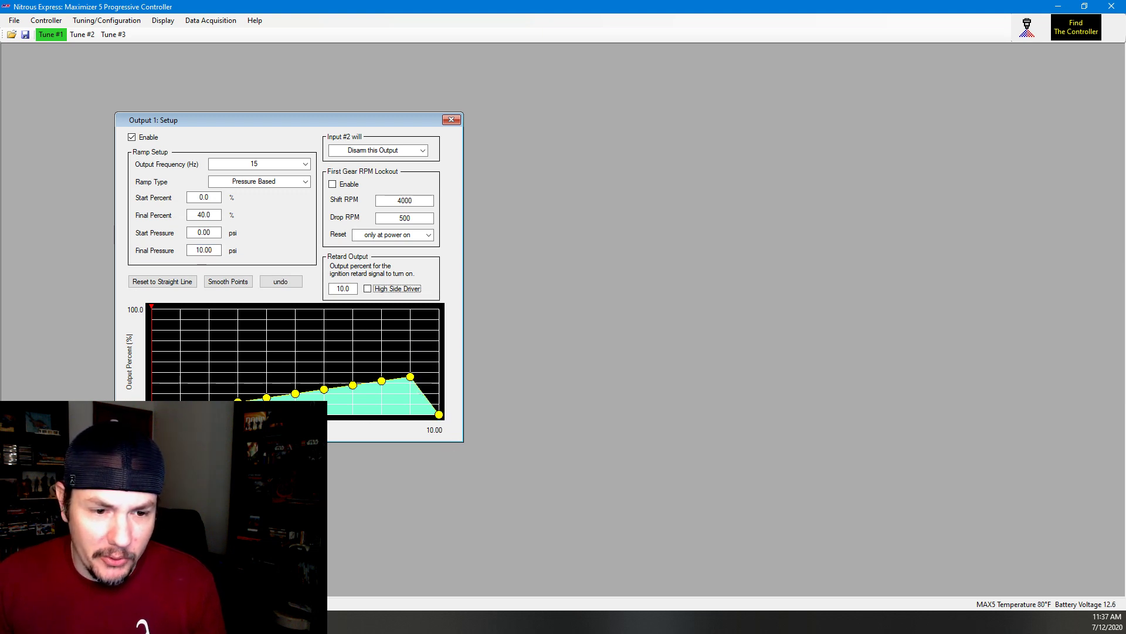
pyautogui.moveTo(152, 414); pyautogui.dragTo(152, 354)
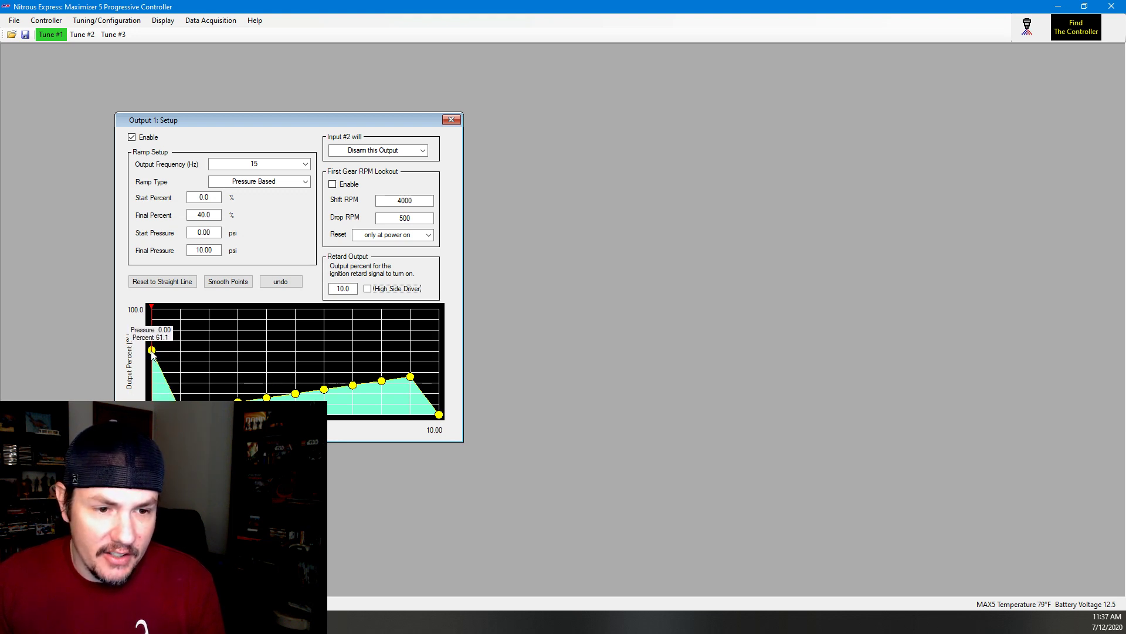
pyautogui.click(223, 286)
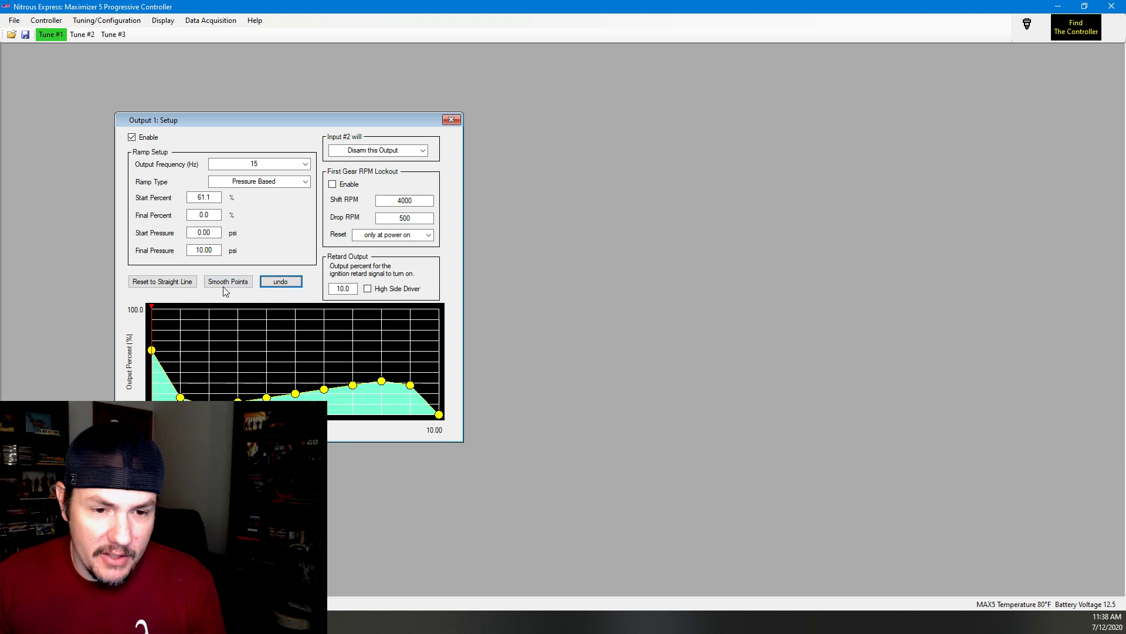
pyautogui.click(224, 286)
pyautogui.click(177, 284)
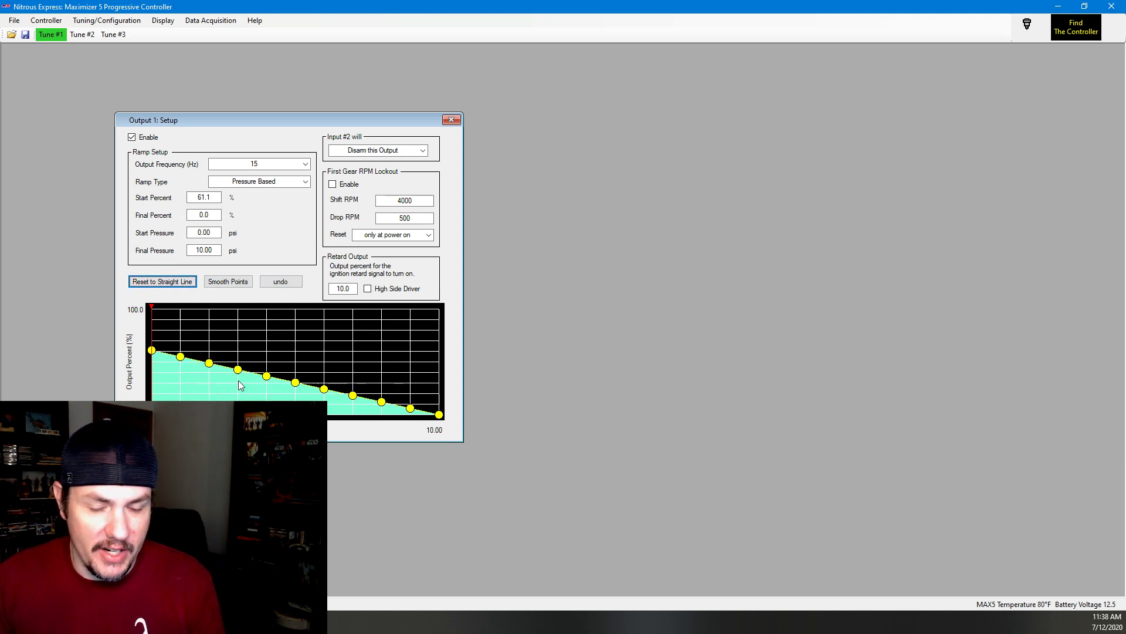
pyautogui.moveTo(151, 351)
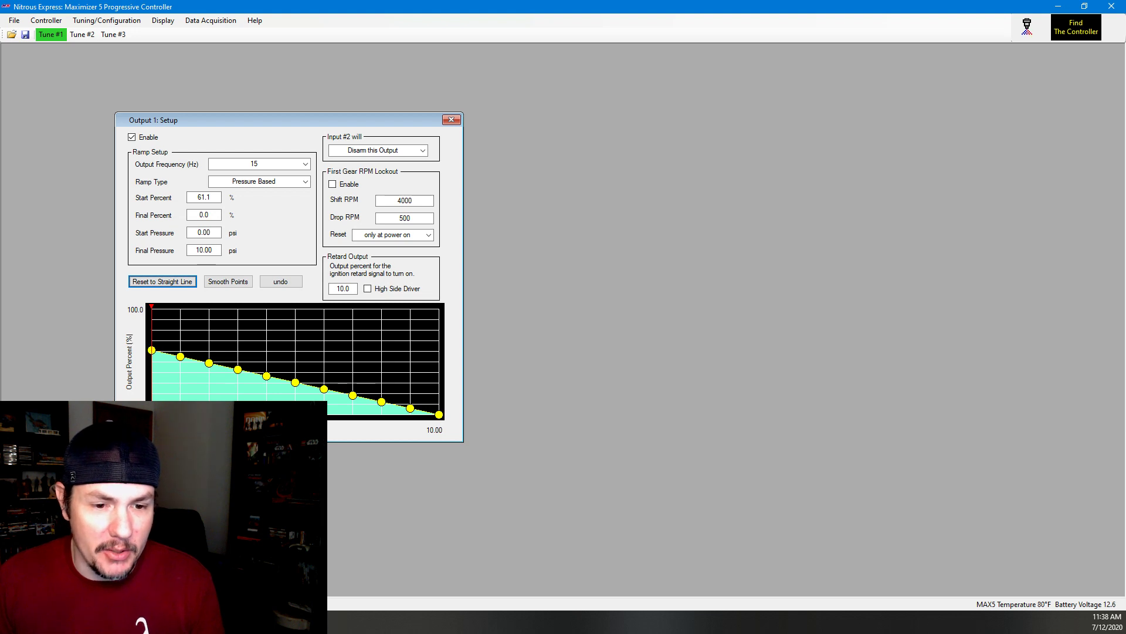
pyautogui.moveTo(443, 425)
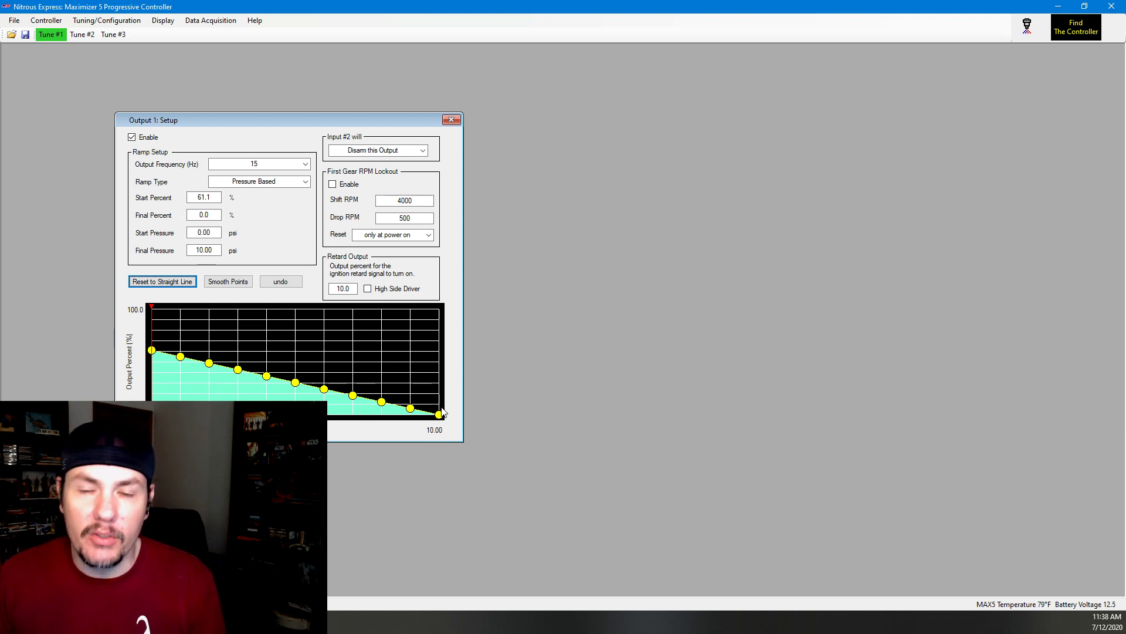
pyautogui.moveTo(296, 382)
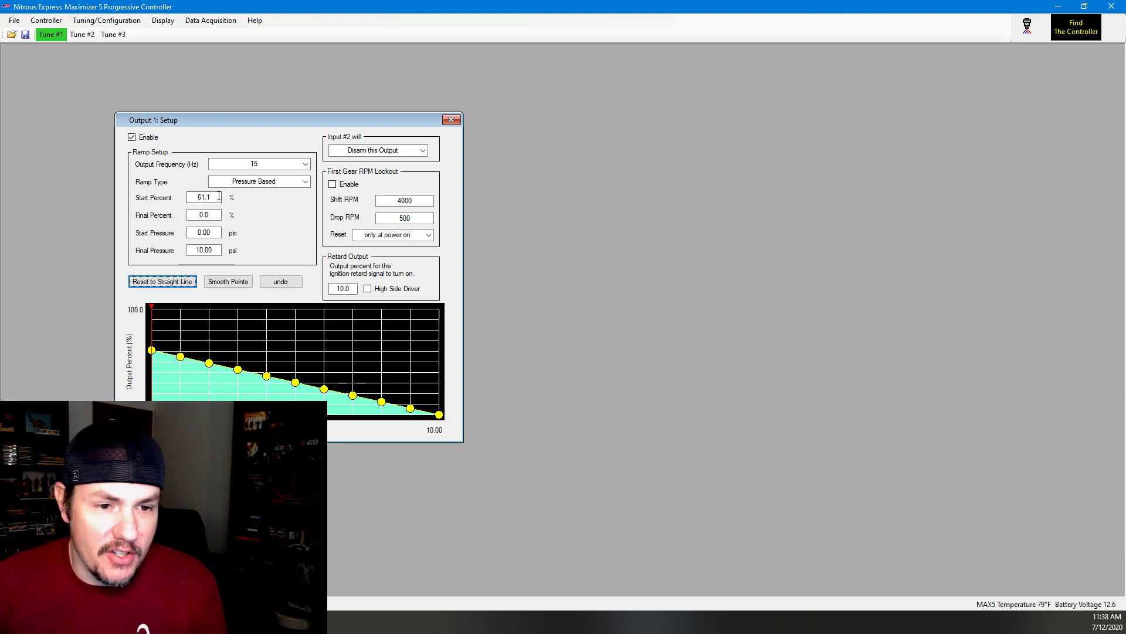
# - Set Start Percent to 100 and Final Percent to 25, redrawing the ramp straight between them
pyautogui.moveTo(219, 196); pyautogui.dragTo(174, 195)
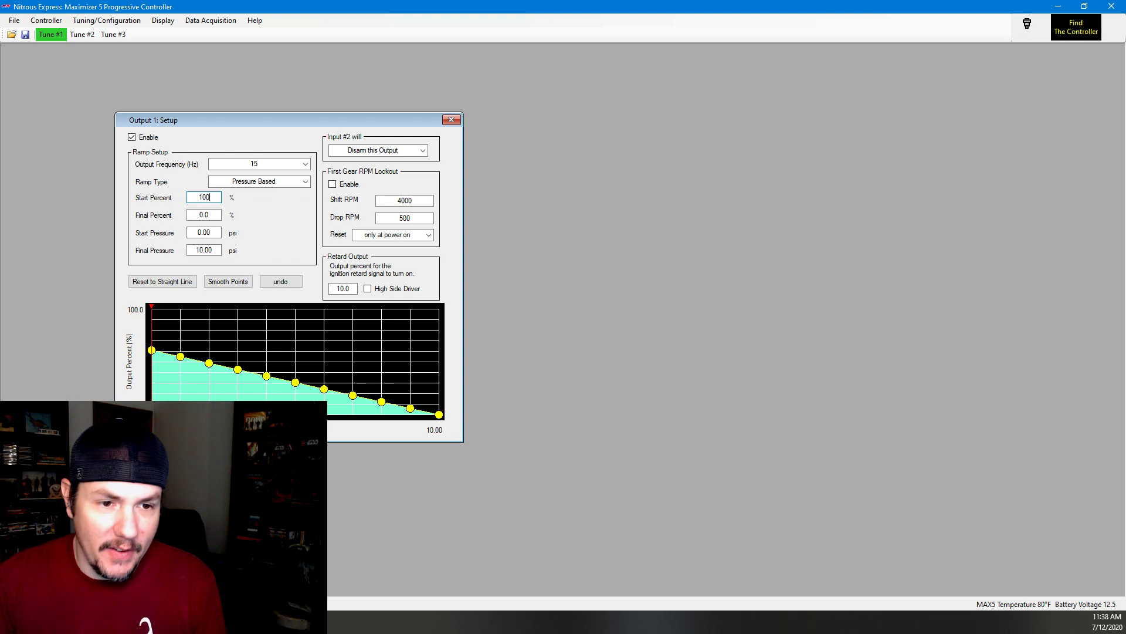
pyautogui.press('Return')
pyautogui.click(174, 282)
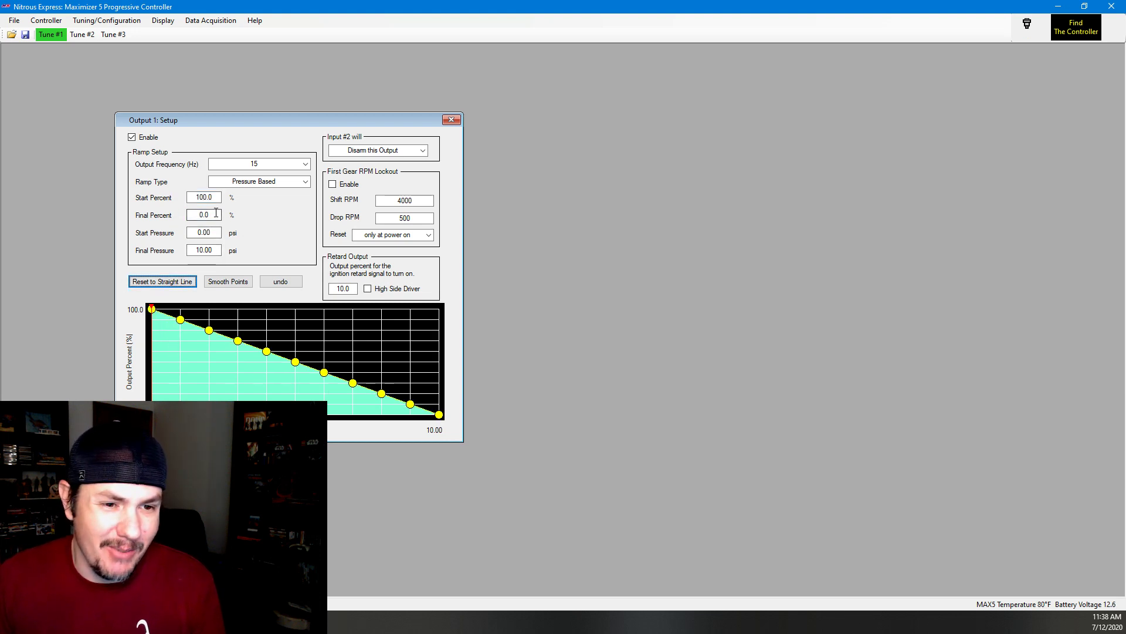
pyautogui.moveTo(219, 215); pyautogui.dragTo(138, 222)
pyautogui.write('254')
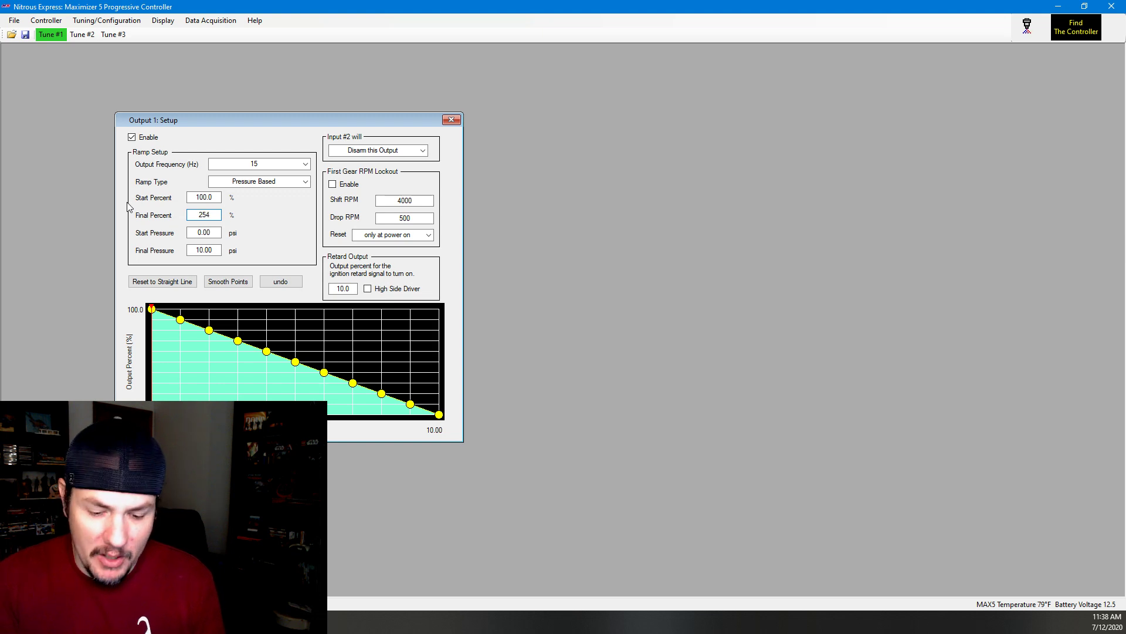
pyautogui.click(166, 282)
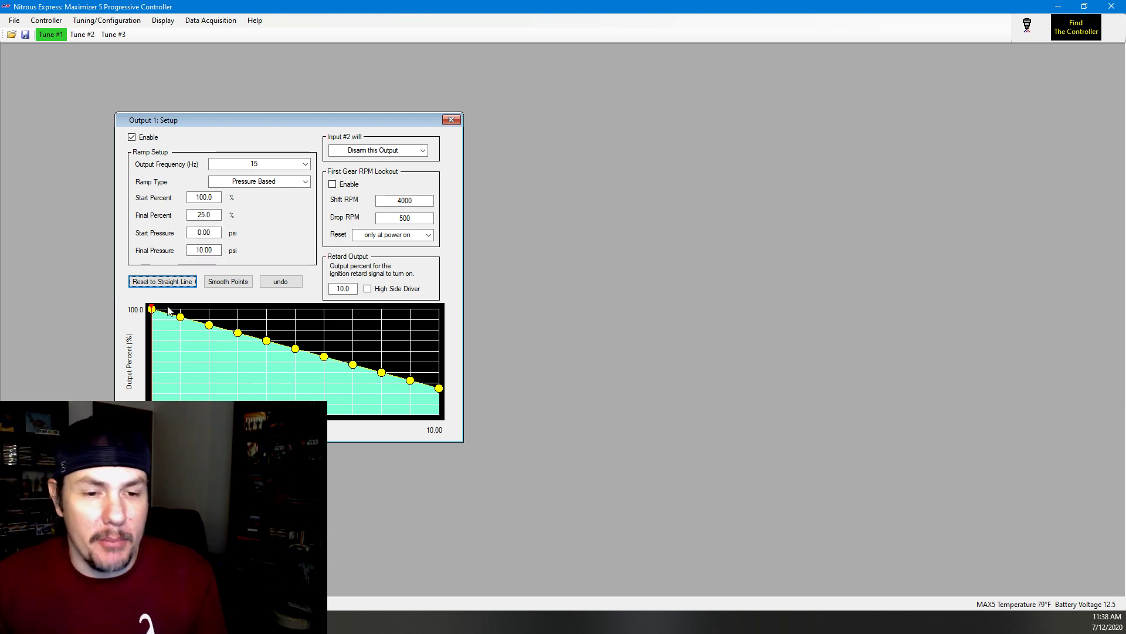
pyautogui.moveTo(154, 311)
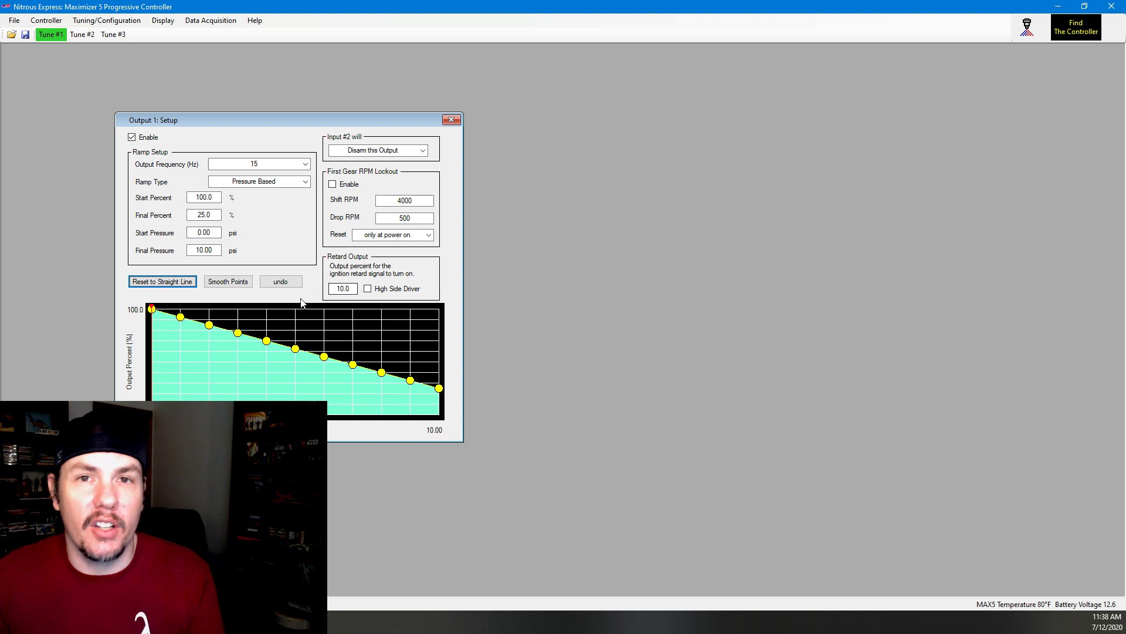
# - Tick High Side Driver in Output 1's Retard Output box
pyautogui.click(373, 287)
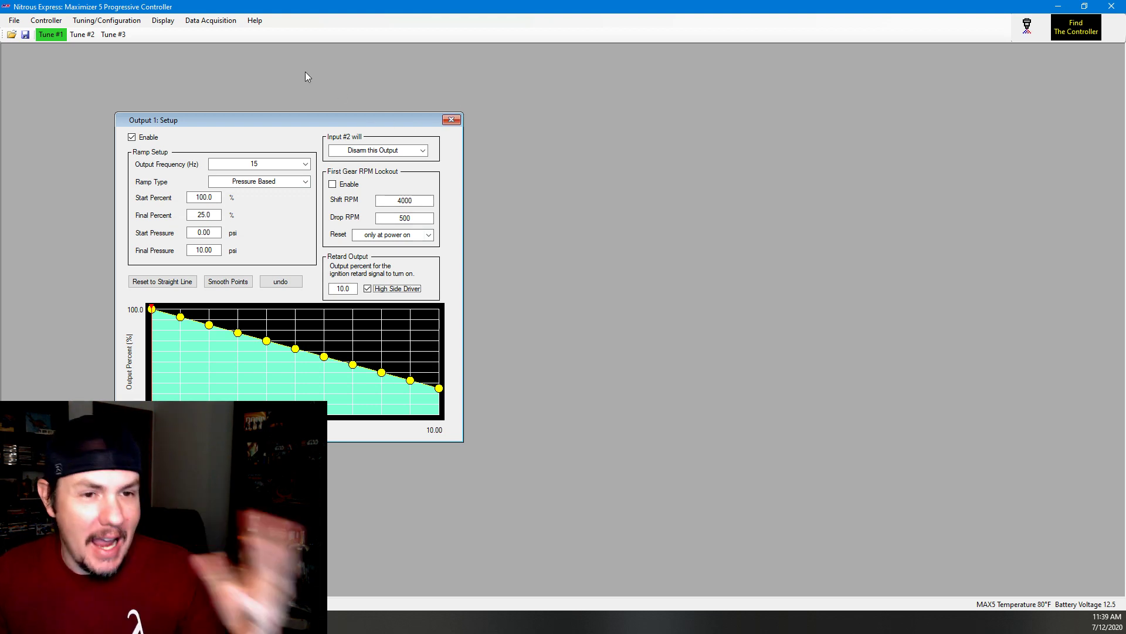
# - Open the Live Data readout from the Display menu and place it on the right side
pyautogui.click(164, 20)
pyautogui.click(194, 29)
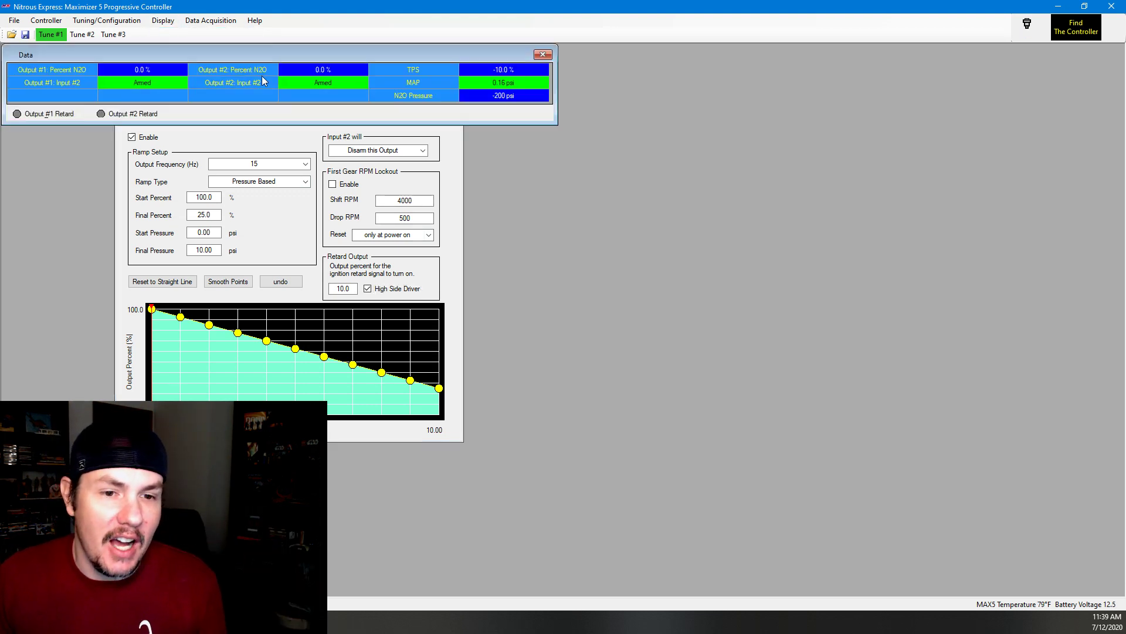
pyautogui.moveTo(292, 54); pyautogui.dragTo(783, 104)
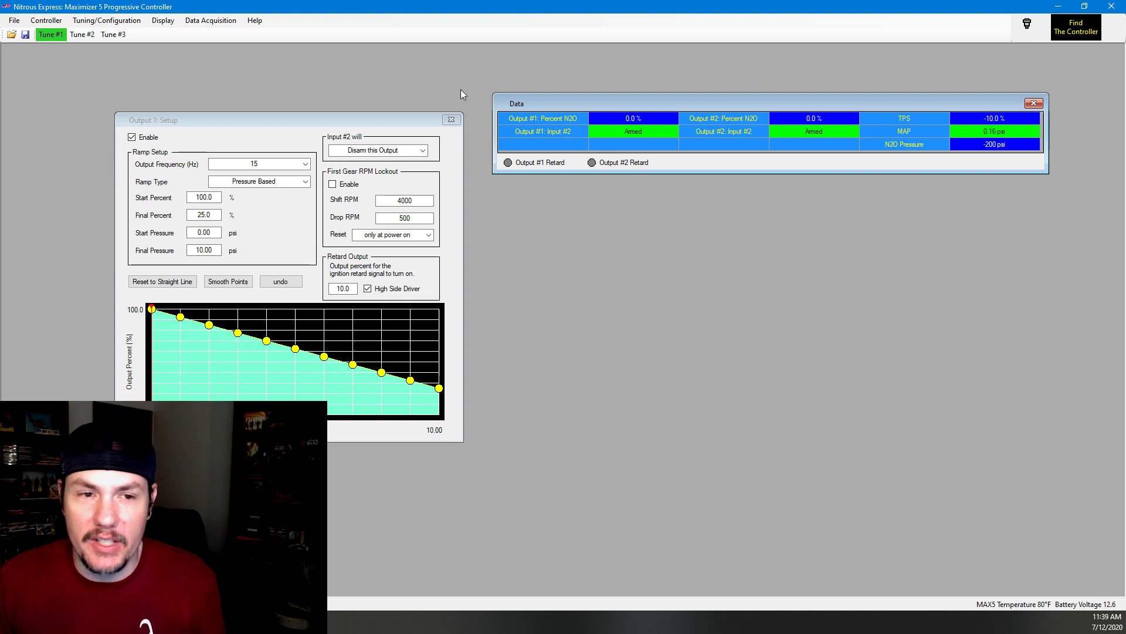
# - Open the Data Acquisition window, triggered at TPS above 10.0, and move it off the Output 1 setup
pyautogui.click(226, 20)
pyautogui.click(258, 33)
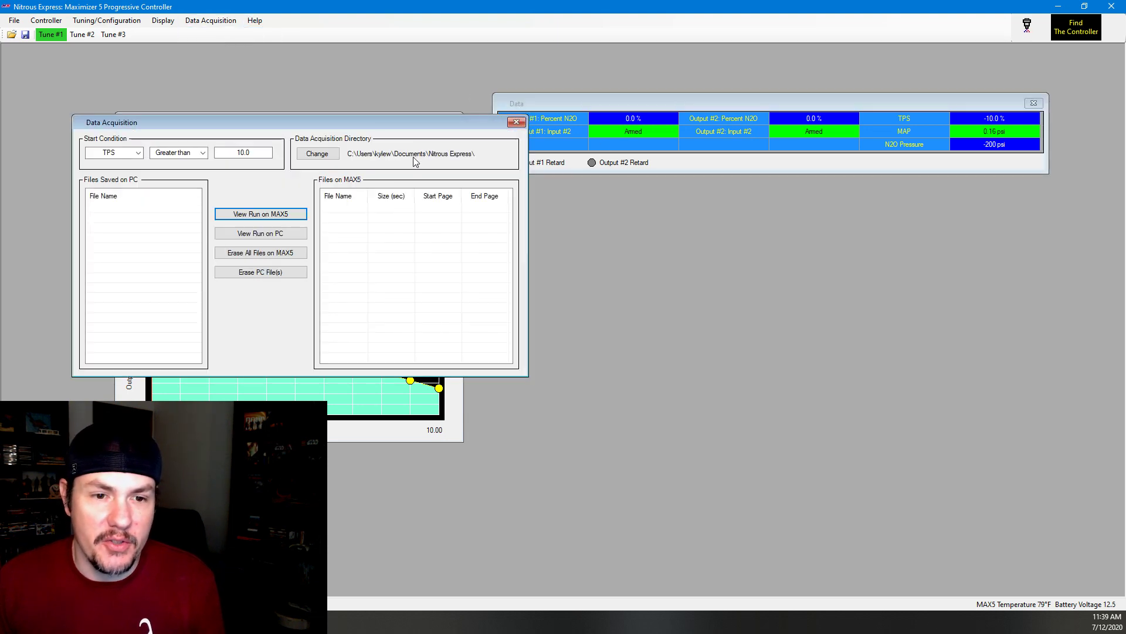
pyautogui.moveTo(340, 123); pyautogui.dragTo(733, 203)
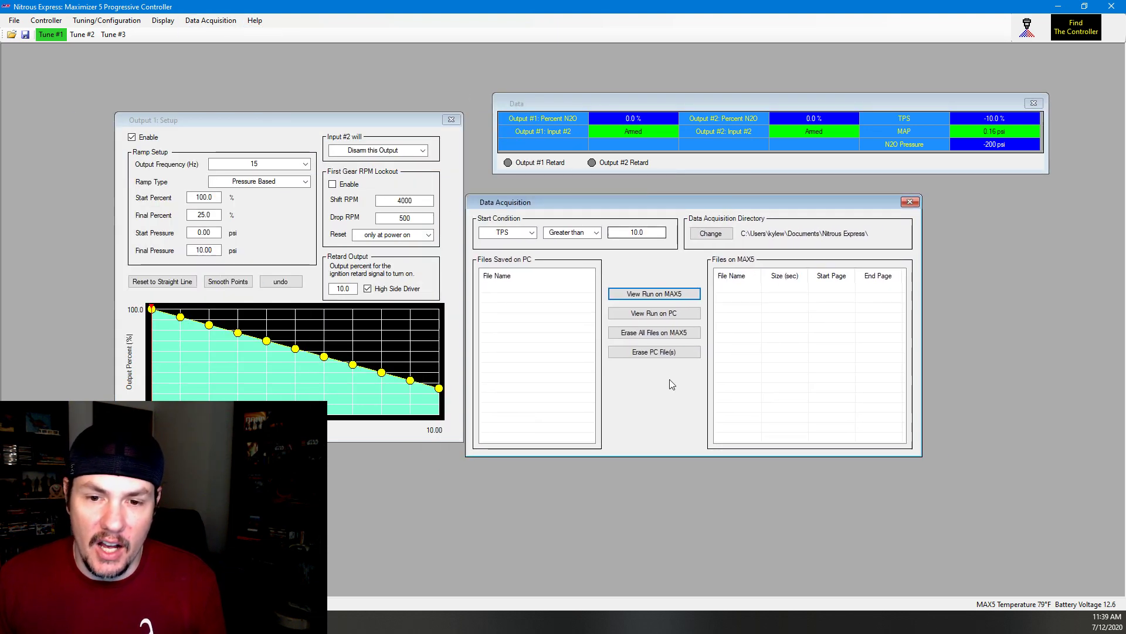